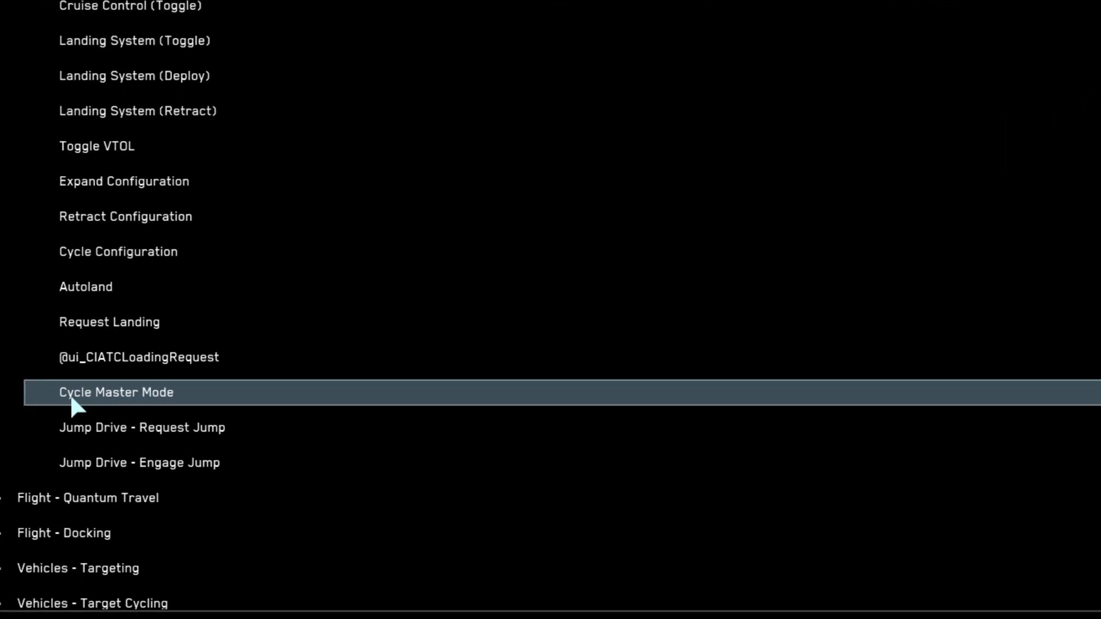
Rebind Cycle Master Mode to the lalt combination (lalt + 8U) on input 3.
double_click(394, 393)
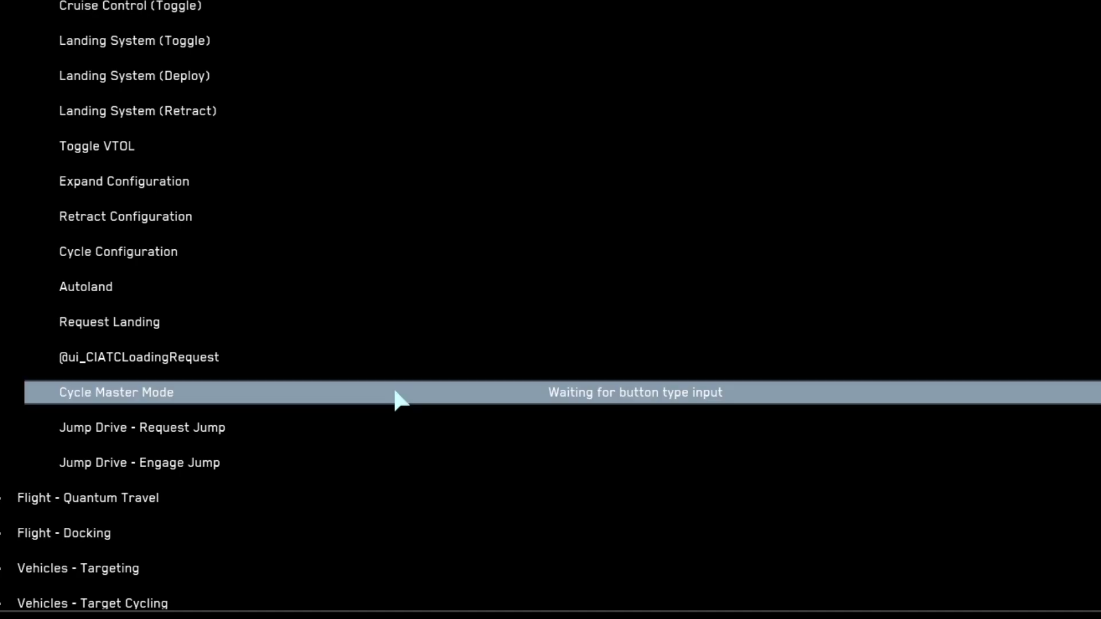
middle_click(394, 392, "alt")
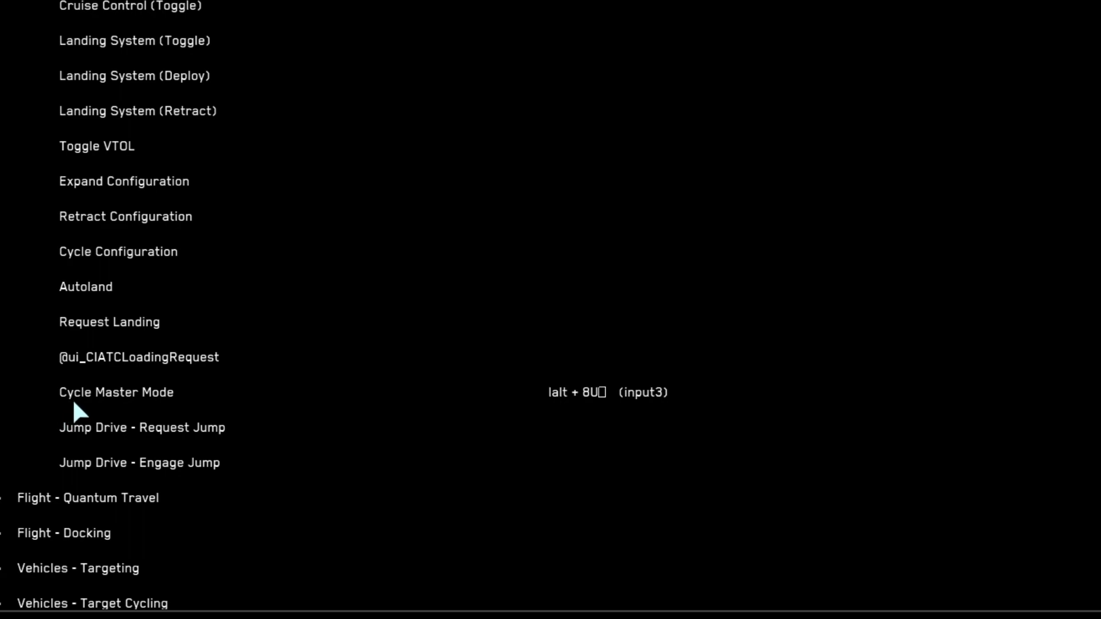
Rebind Cycle Master Mode again so it reads Button 6 (Input 3).
double_click(558, 393)
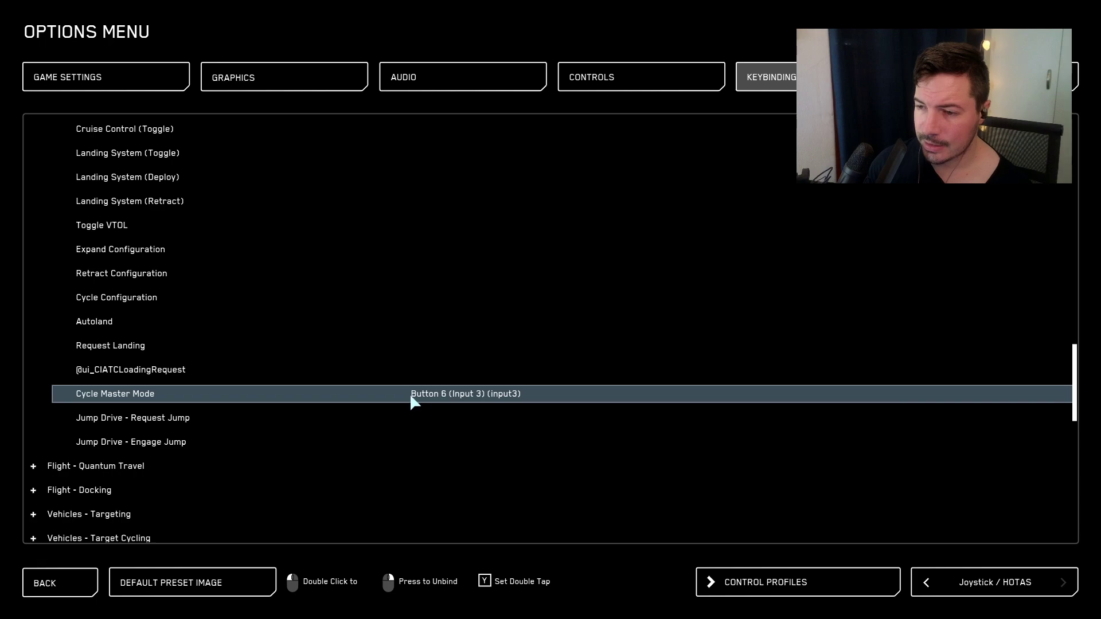
Save the current control settings as a profile named KeyBindVideo.
left_click(714, 588)
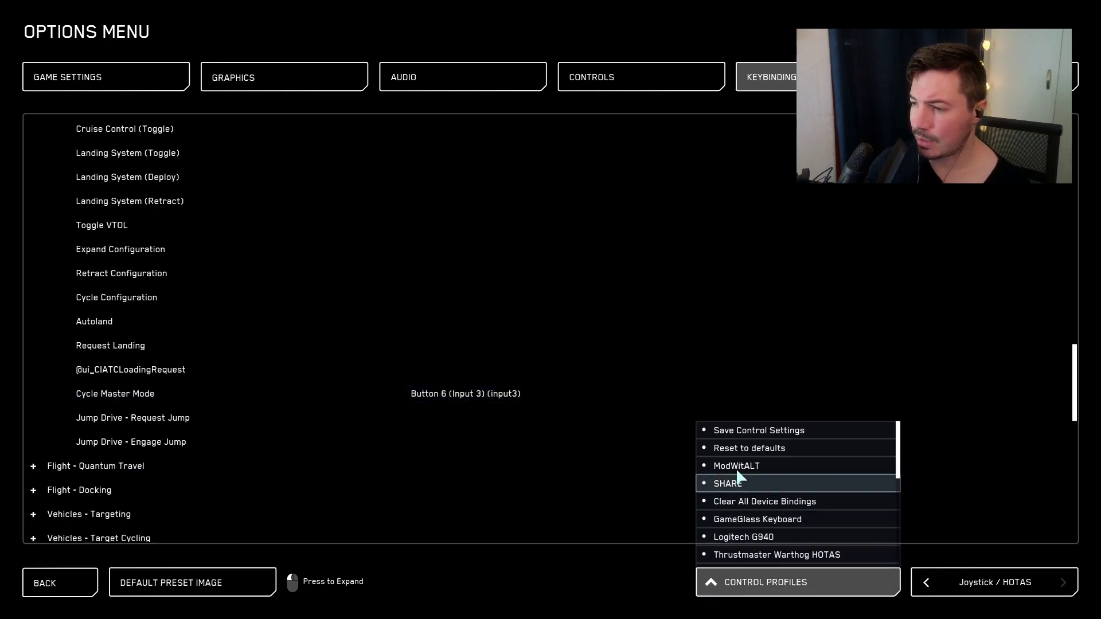
left_click(759, 431)
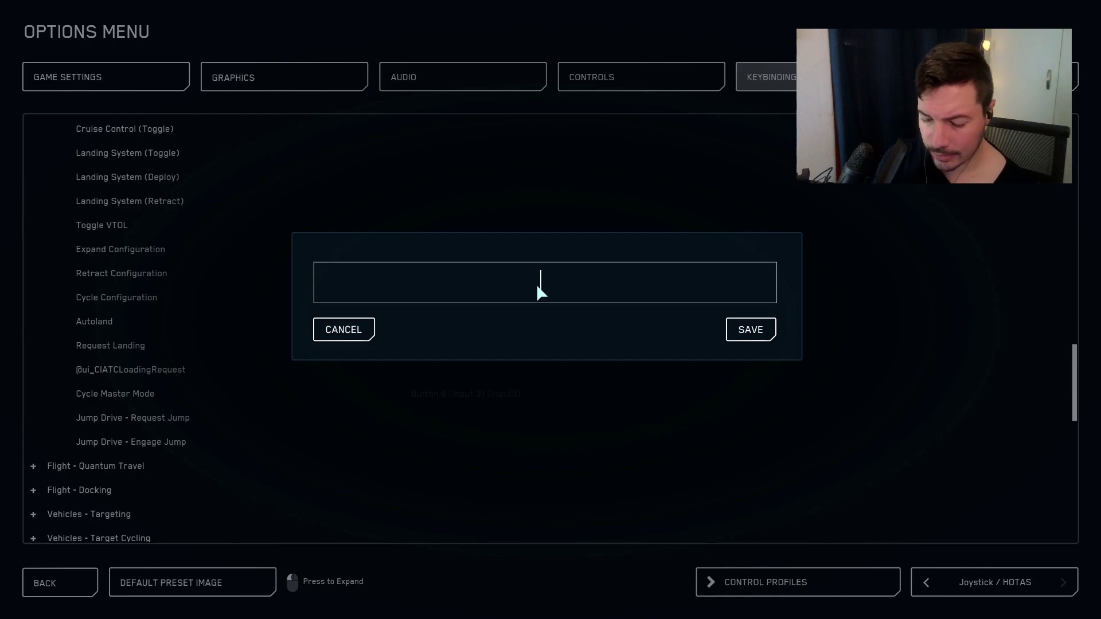
type("Key")
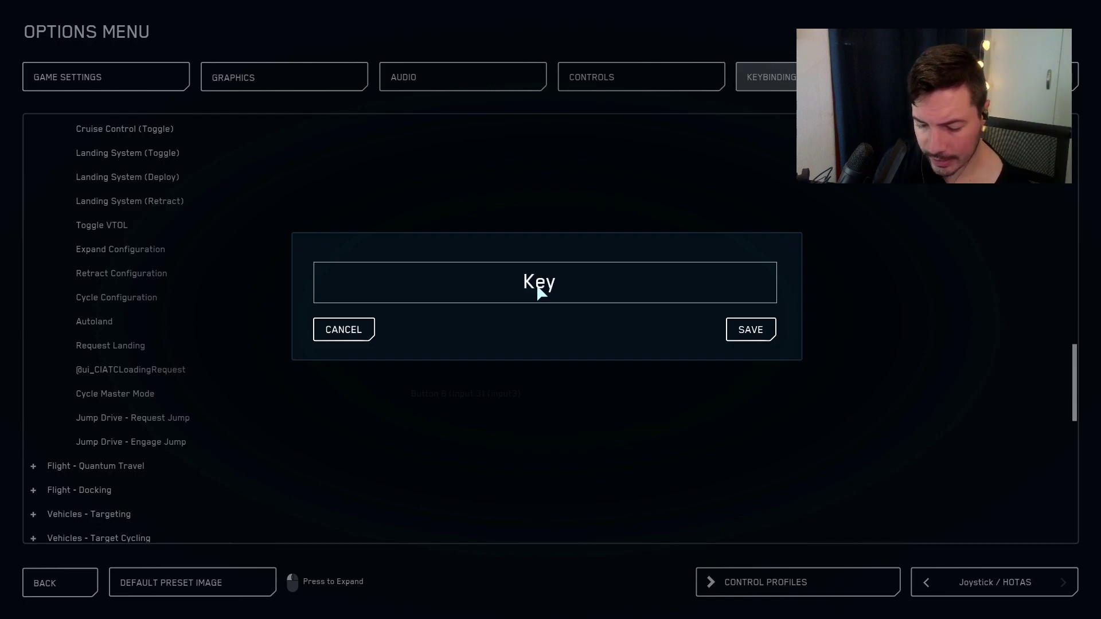
type("BindVideo")
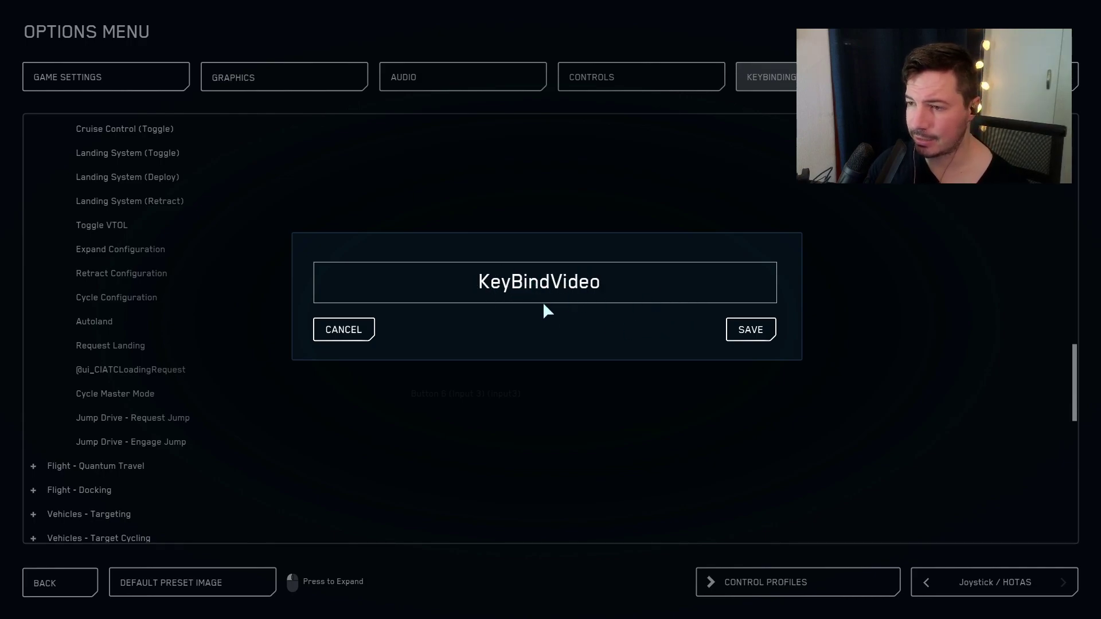
left_click(740, 328)
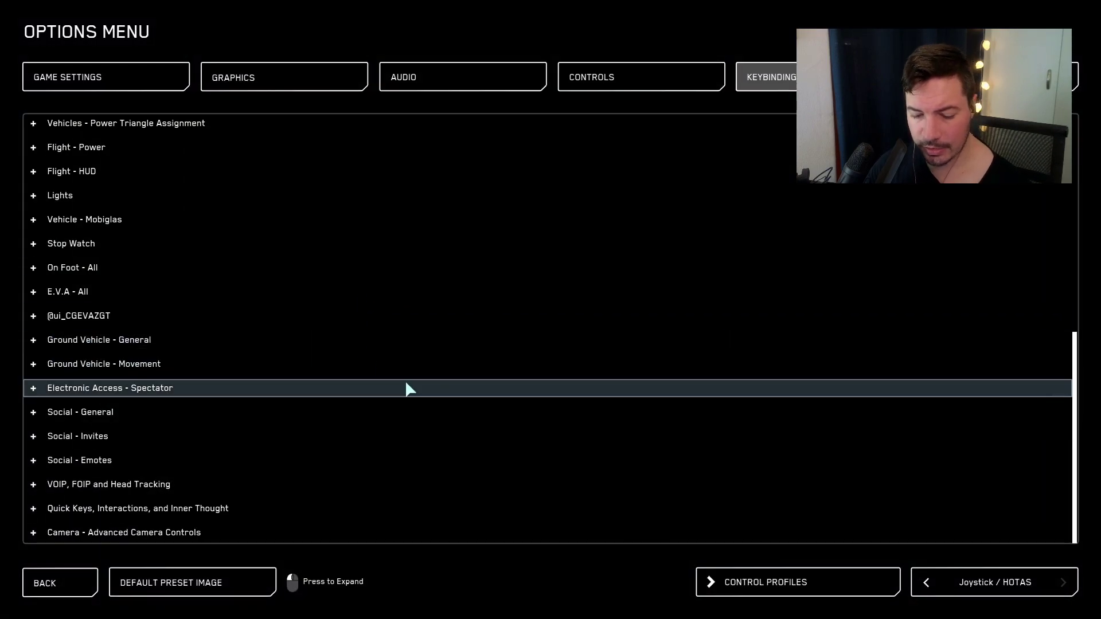
In File Explorer, browse to StarCitizen\LIVE\USER\Client\0\Controls\Mappings.
key("alt+Tab")
key("Tab")
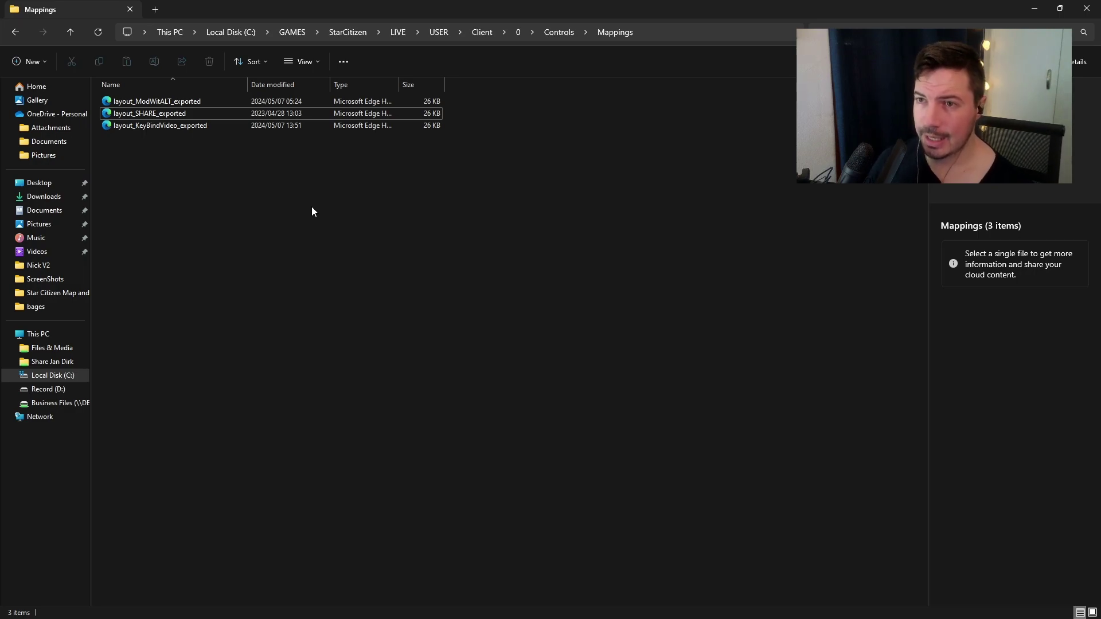
left_click(349, 37)
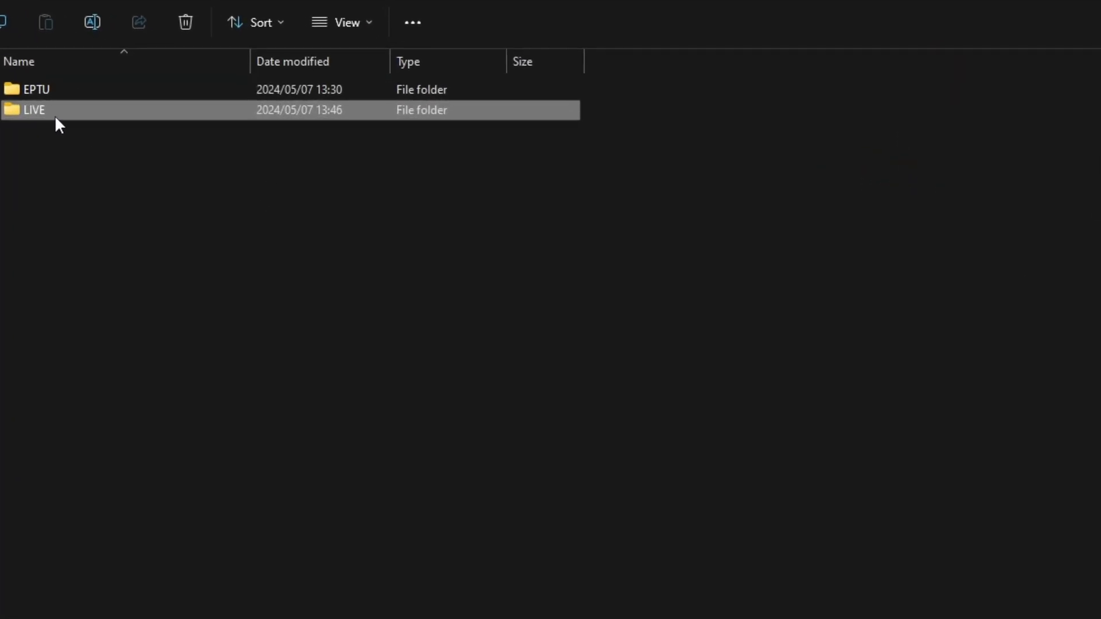
double_click(53, 115)
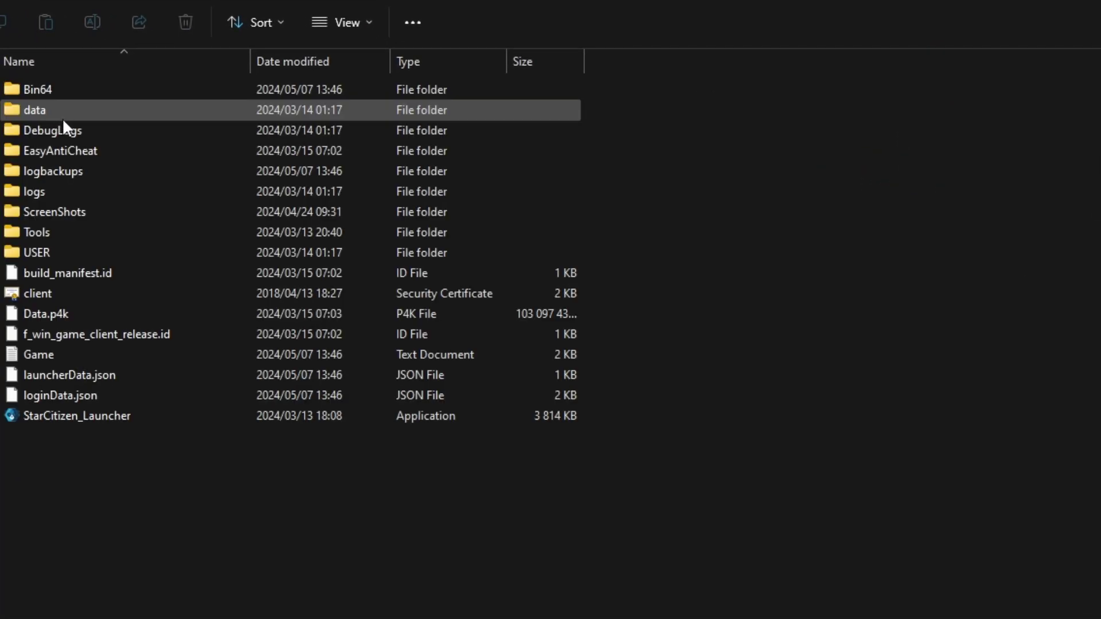
double_click(80, 253)
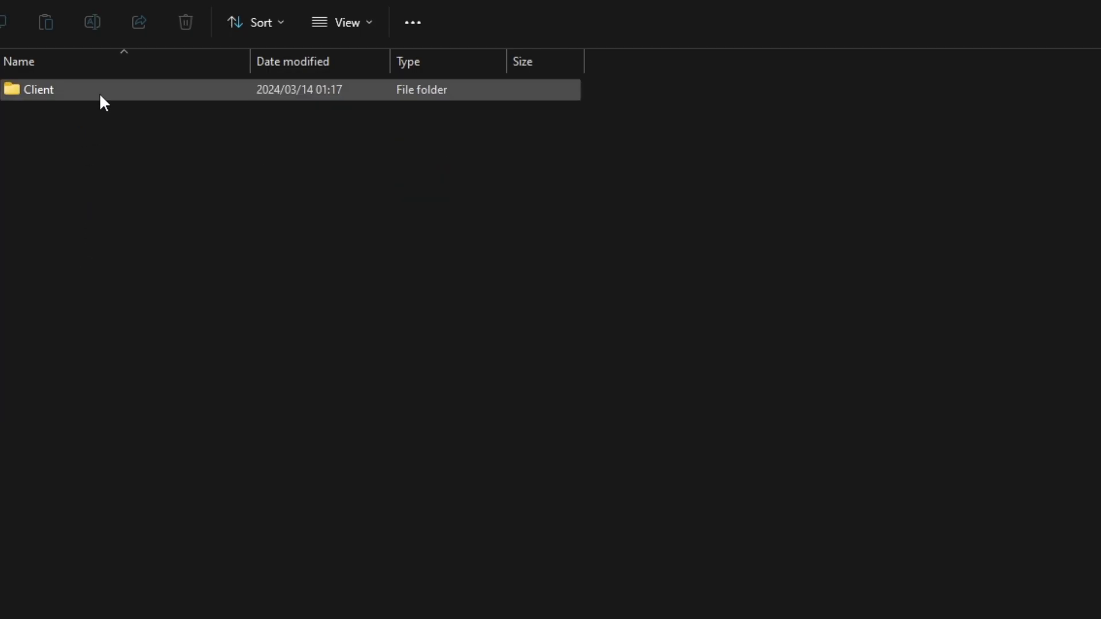
double_click(99, 92)
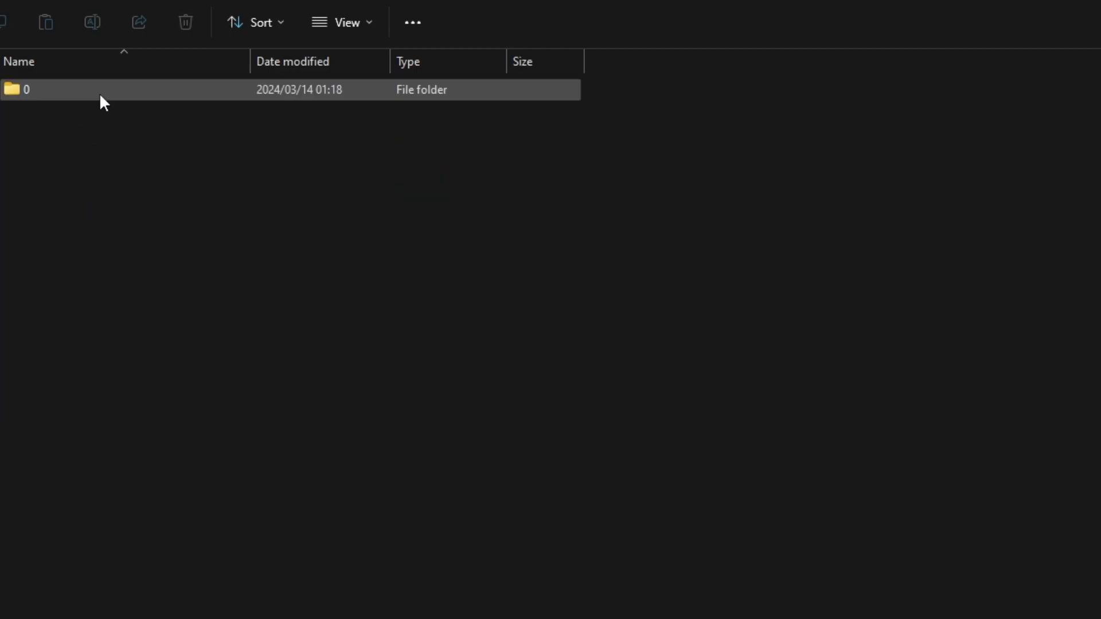
double_click(57, 93)
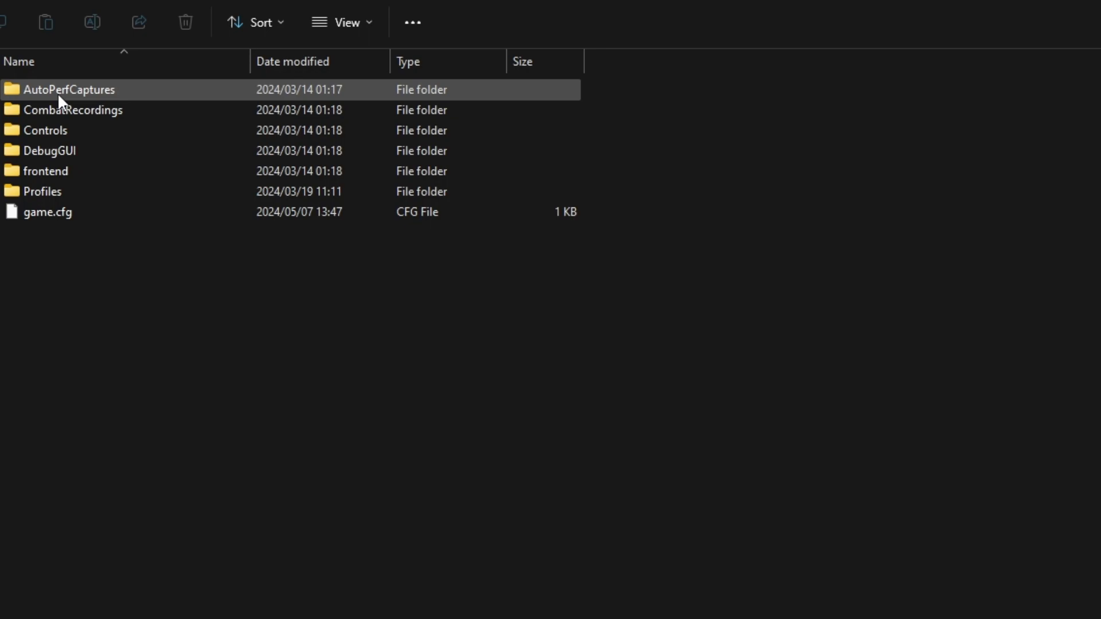
double_click(111, 137)
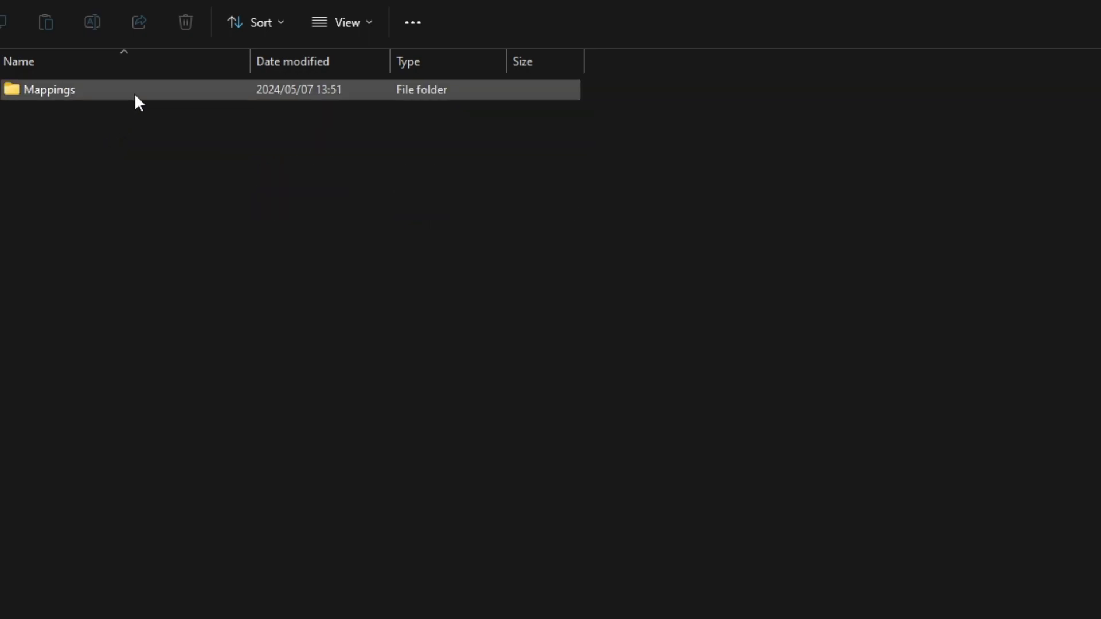
double_click(134, 93)
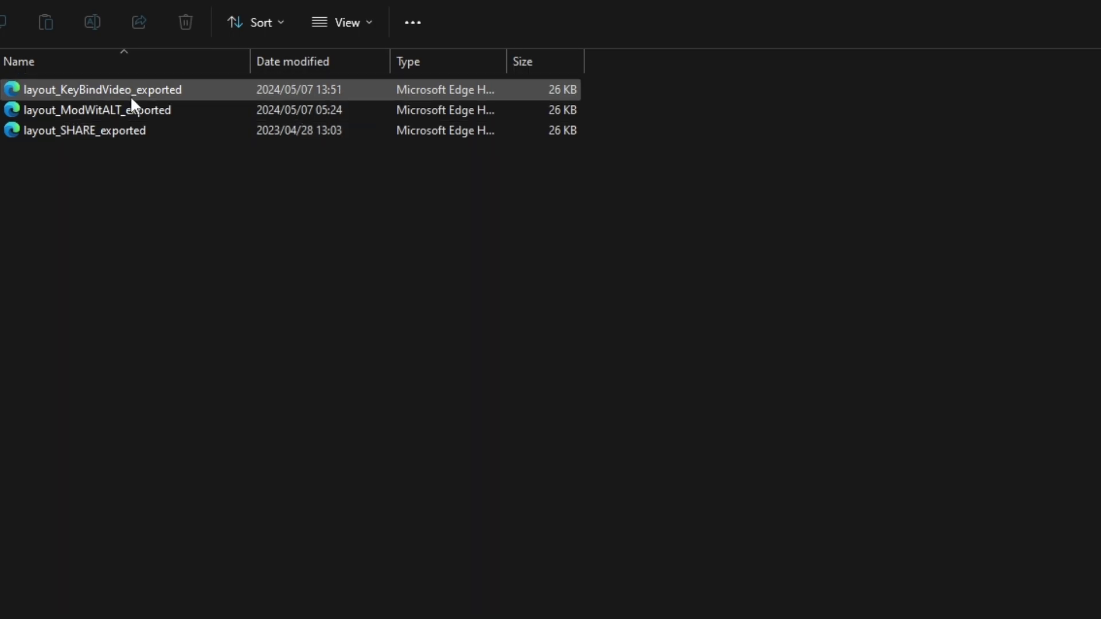
Open layout_KeyBindVideo_exported in a maximized Notepad window.
left_click(133, 92)
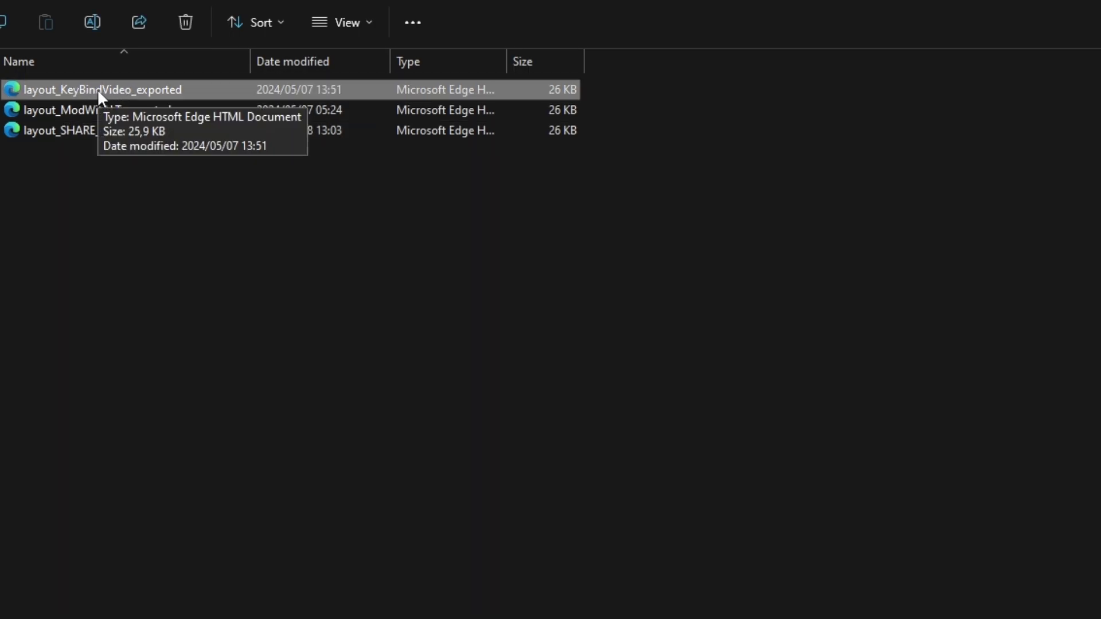
right_click(99, 90)
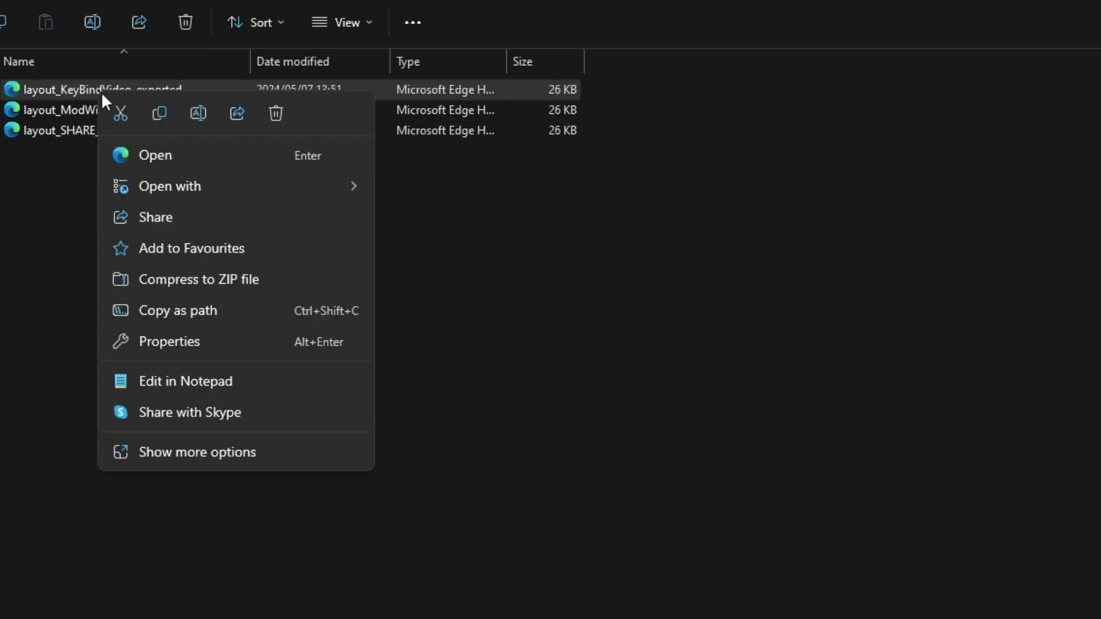
left_click(207, 386)
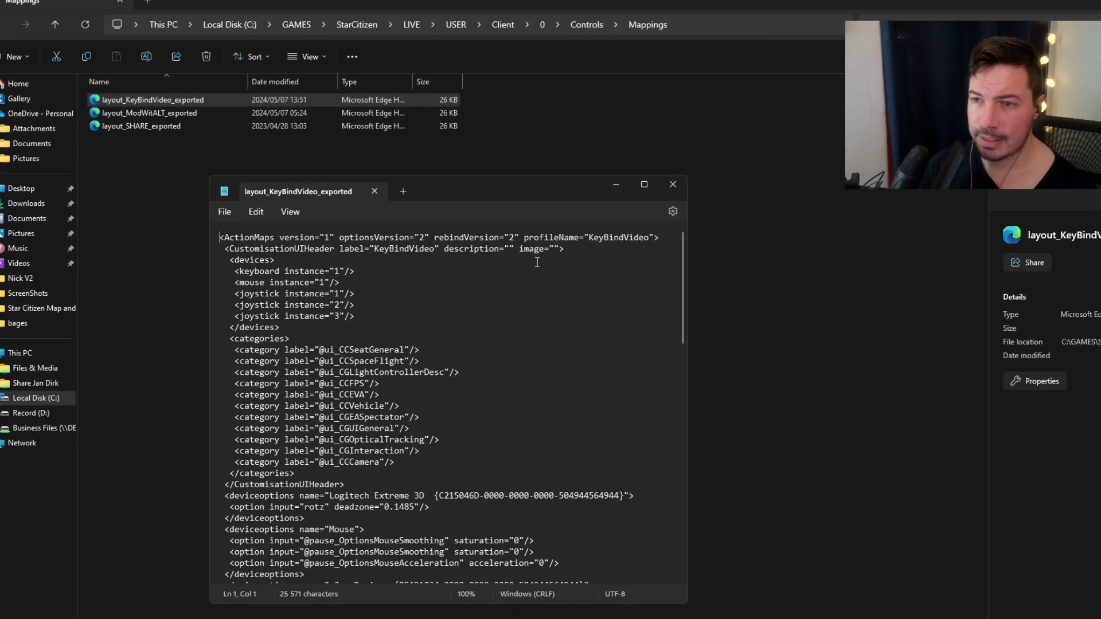
left_click(644, 184)
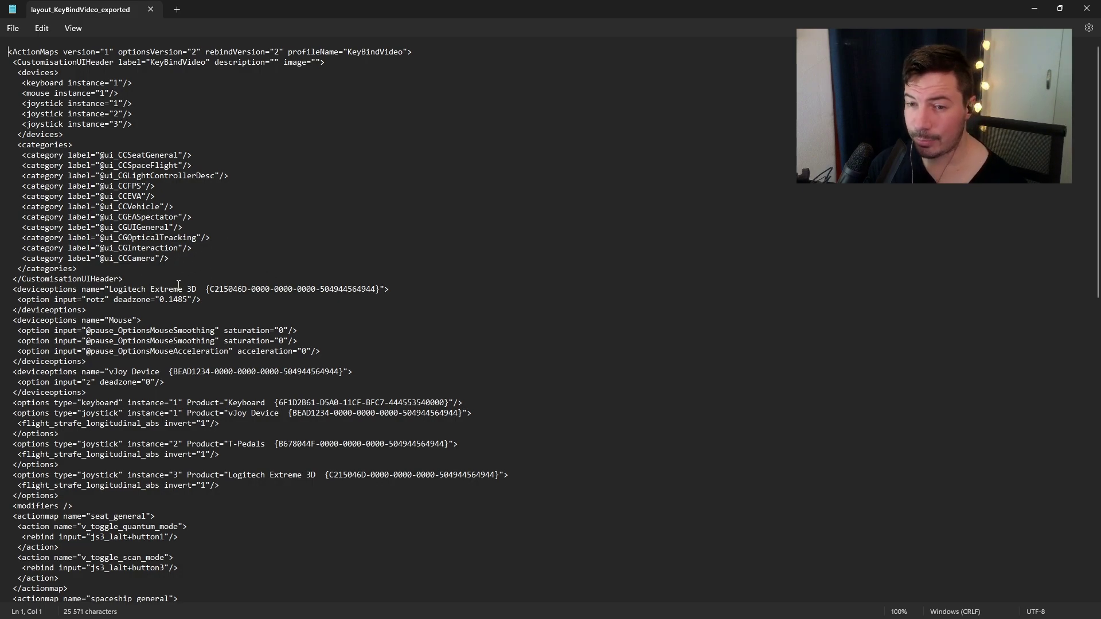
Search for 'alt' to find v_toggle_quantum_mode's js3_lalt+button1 binding on line 48.
scroll(185, 294, "down", 2)
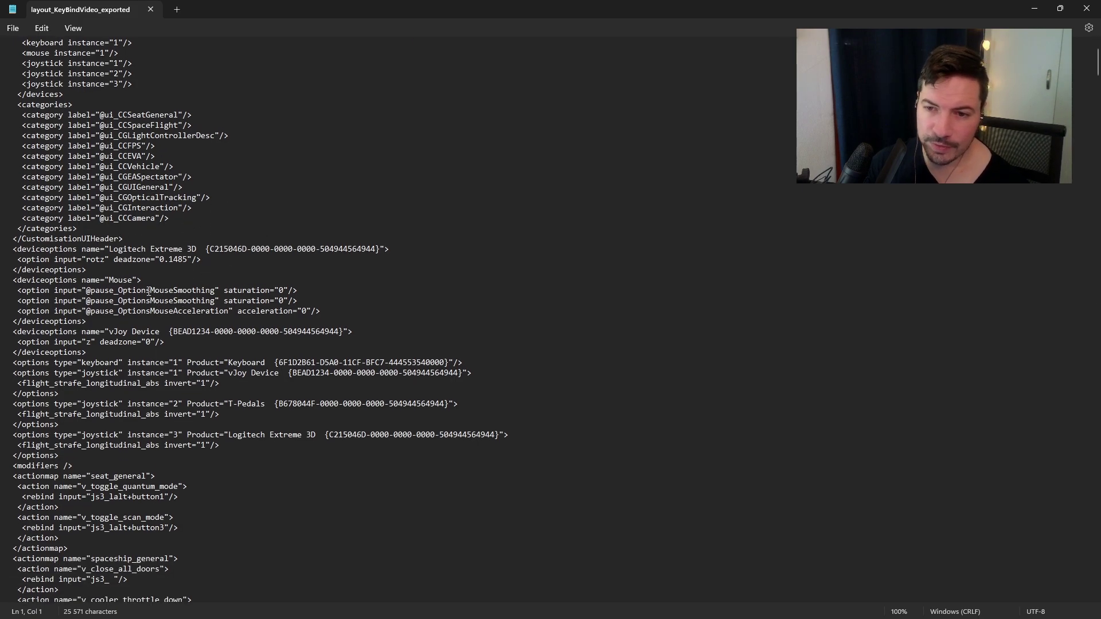
left_click(145, 291)
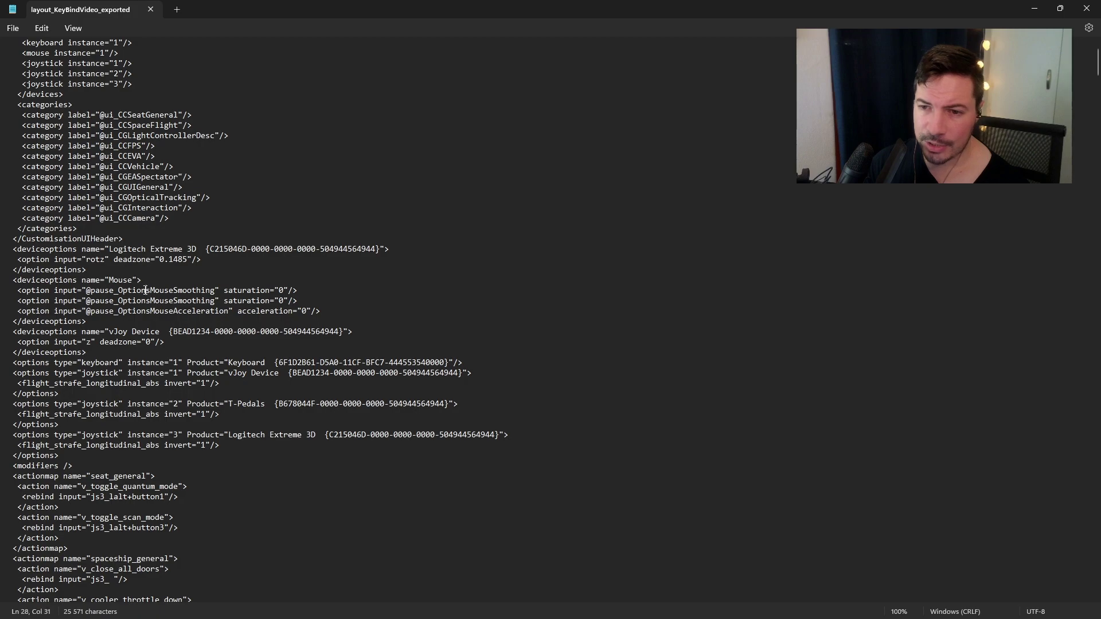
left_click(165, 364)
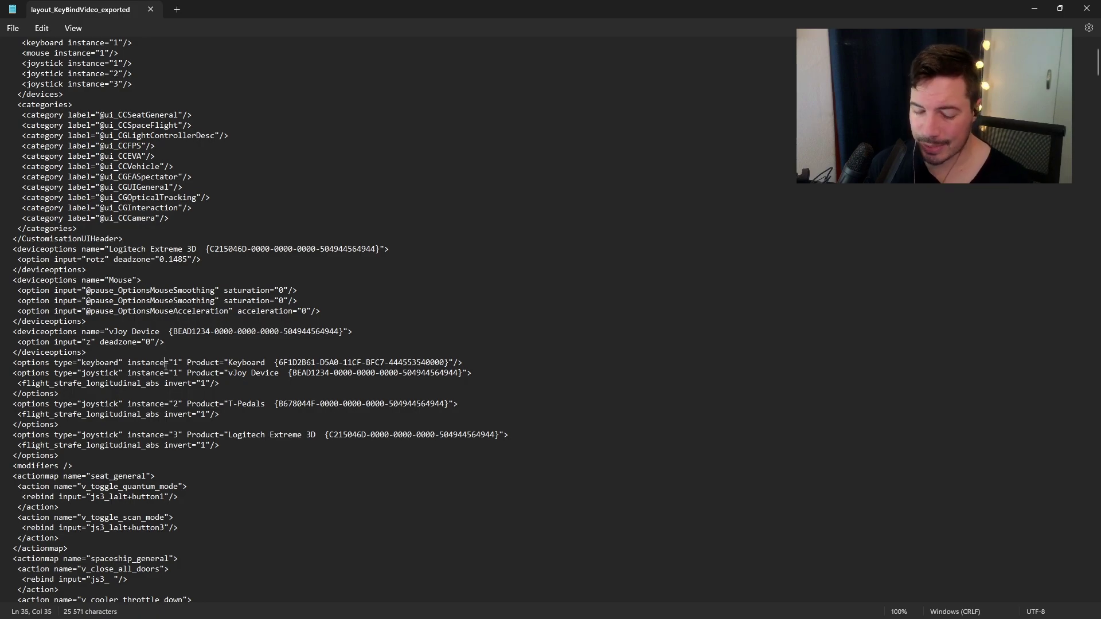
key("ctrl+f")
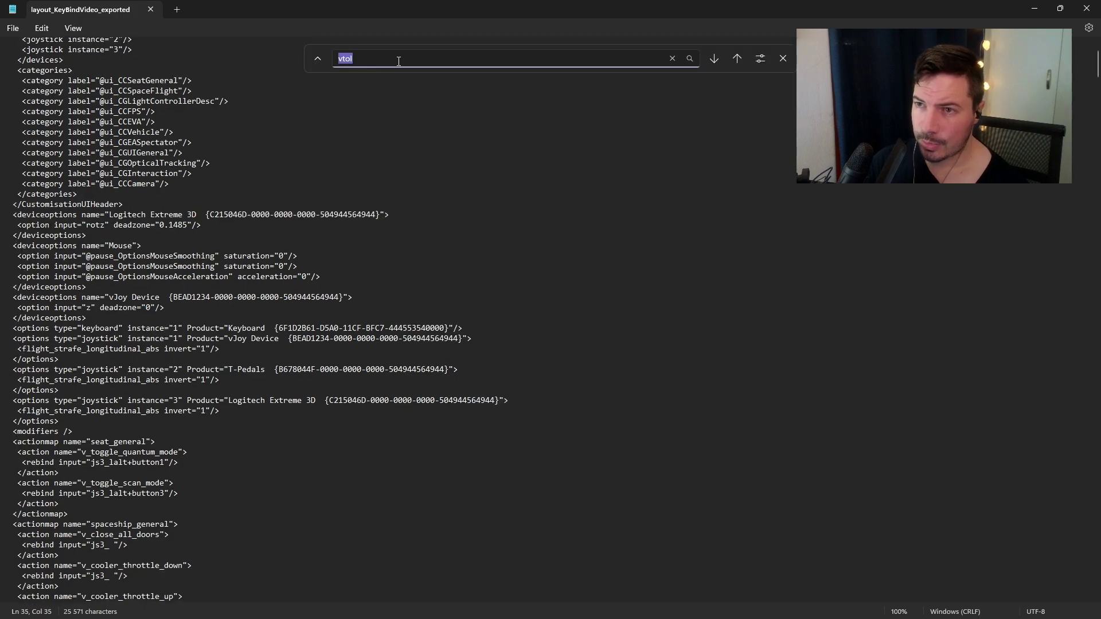
type("al")
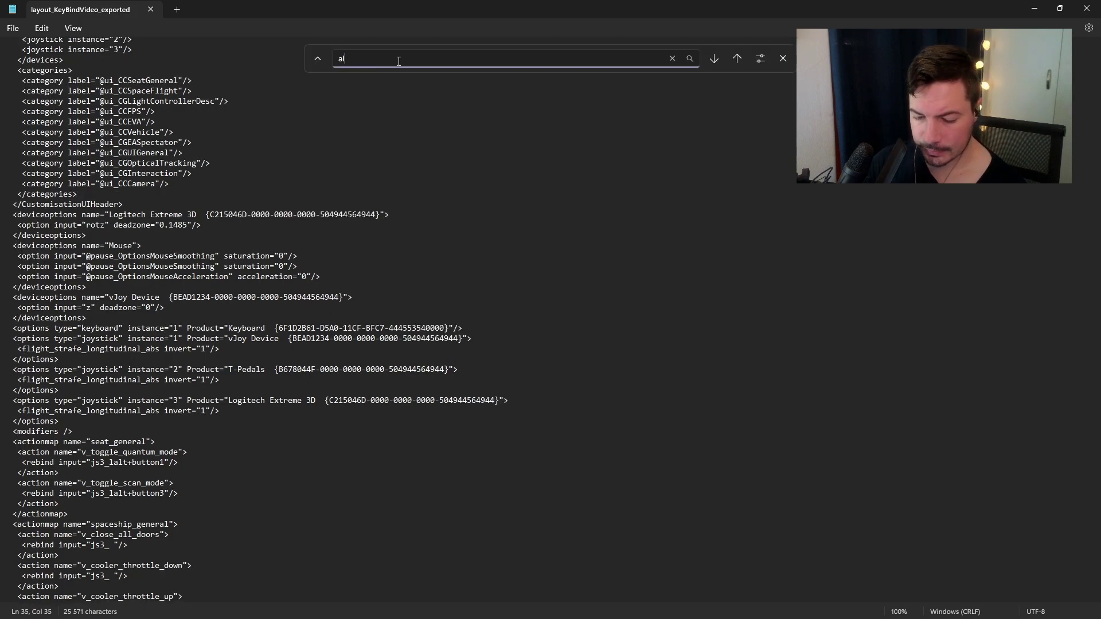
type("t")
left_click(715, 58)
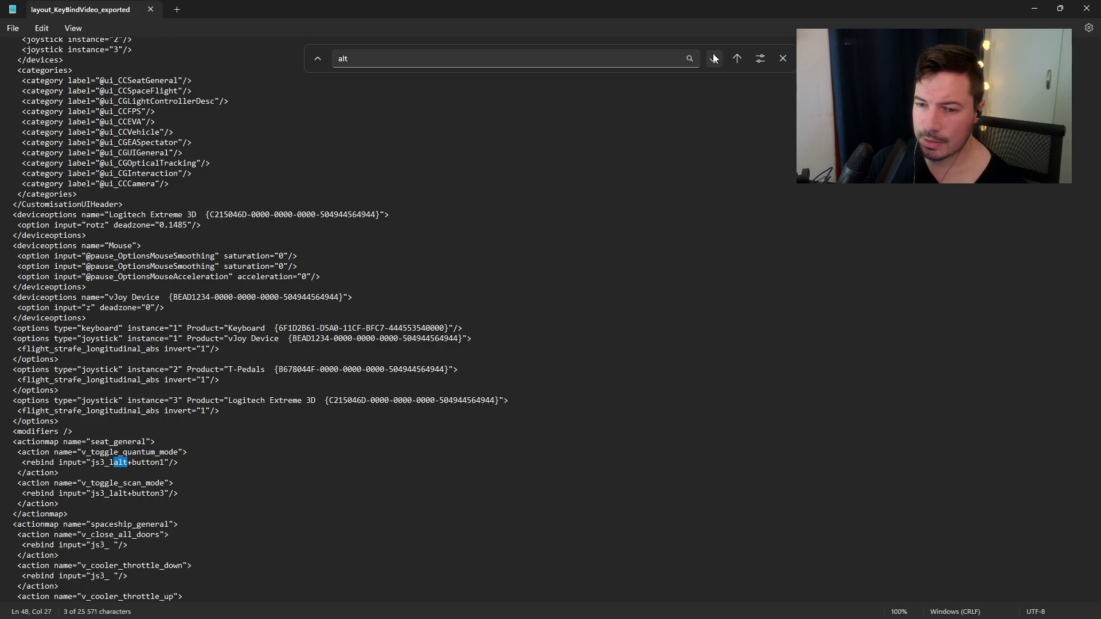
scroll(131, 470, "down", 1)
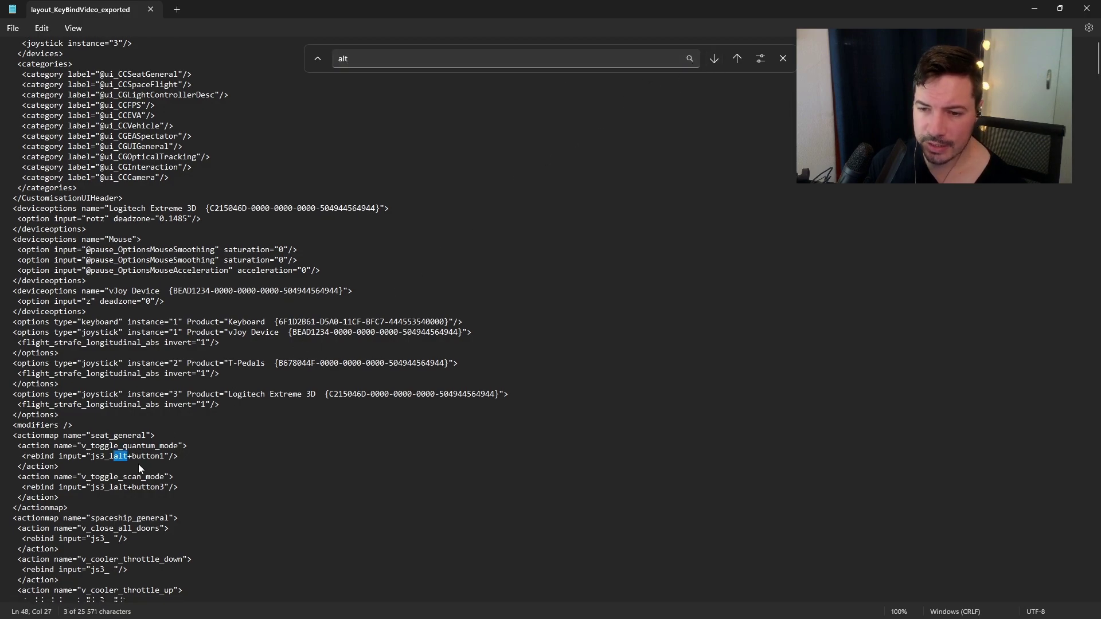
Copy the js3_lalt+button1 value and change the search term to 'master'.
left_click_drag(92, 437, 166, 434)
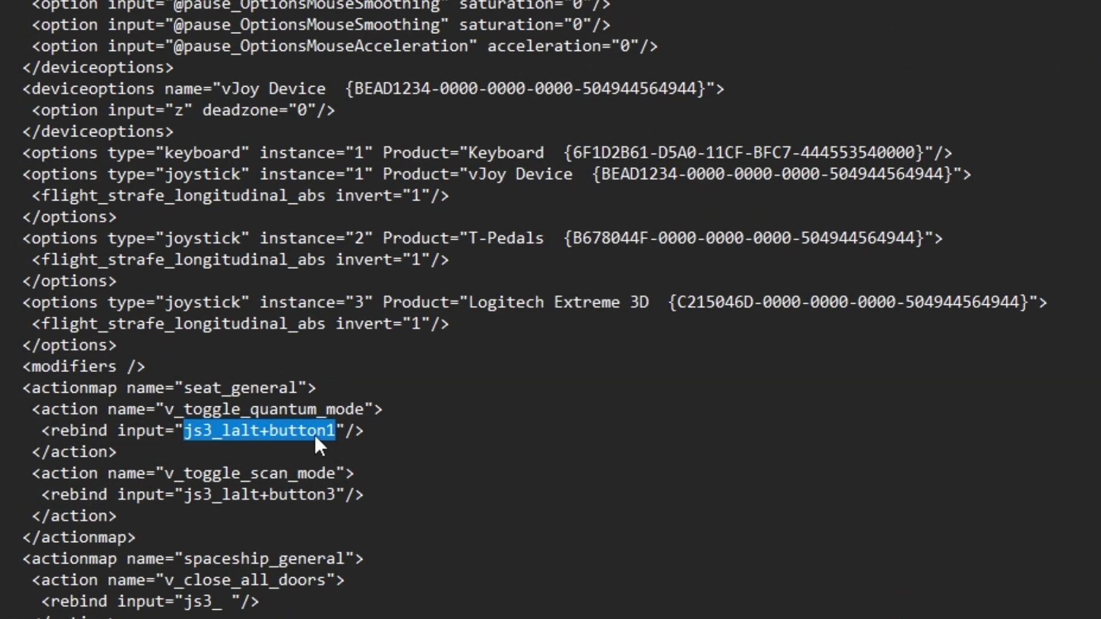
right_click(315, 434)
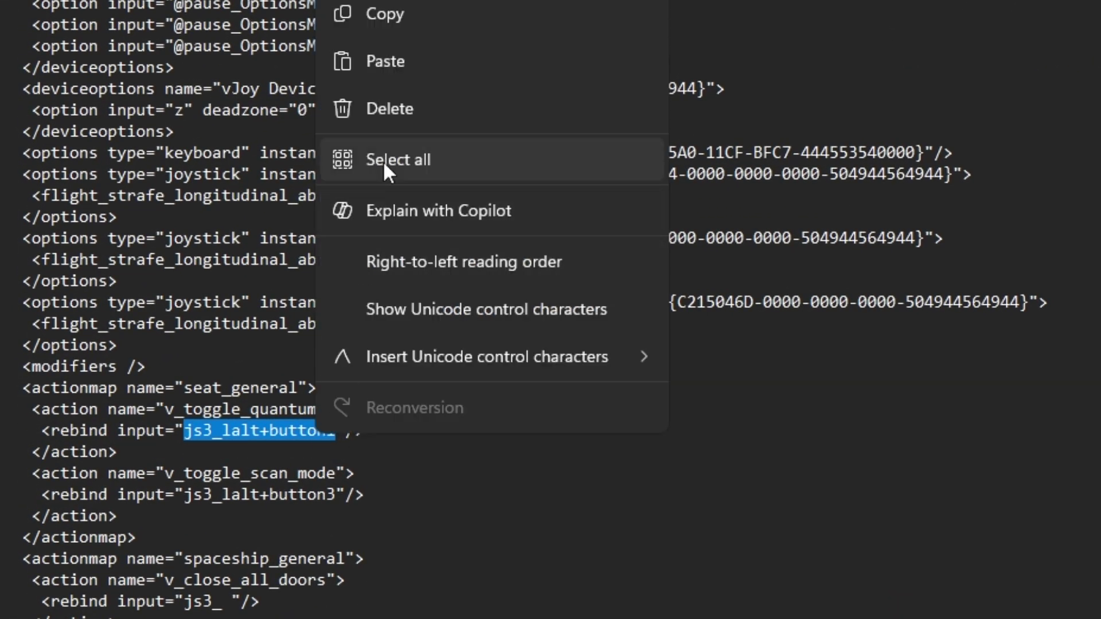
left_click(419, 15)
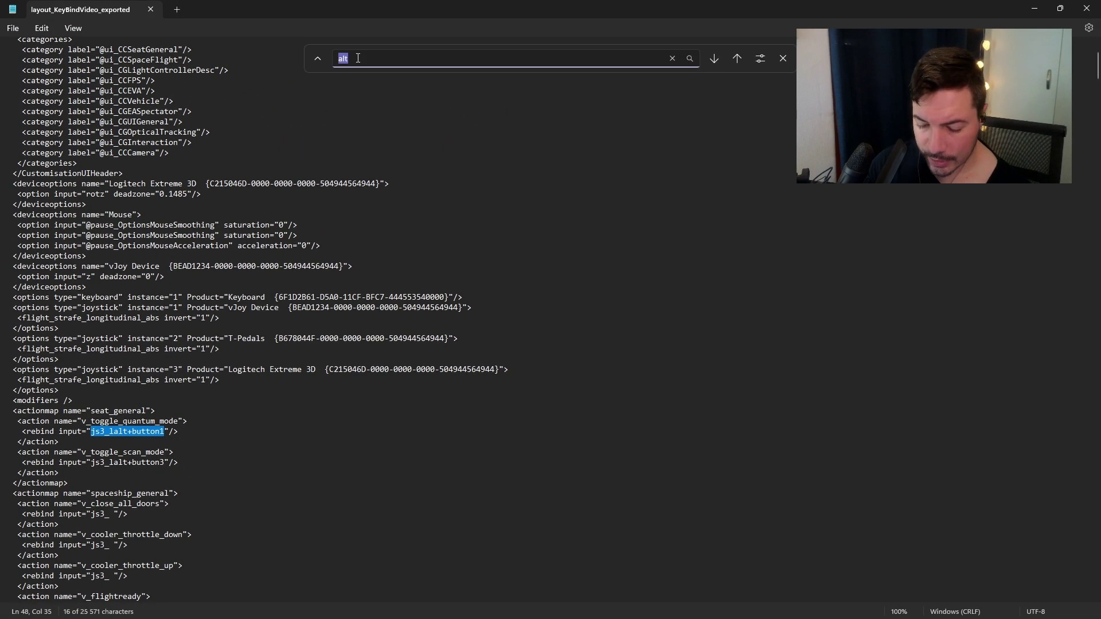
left_click(357, 58)
type("master")
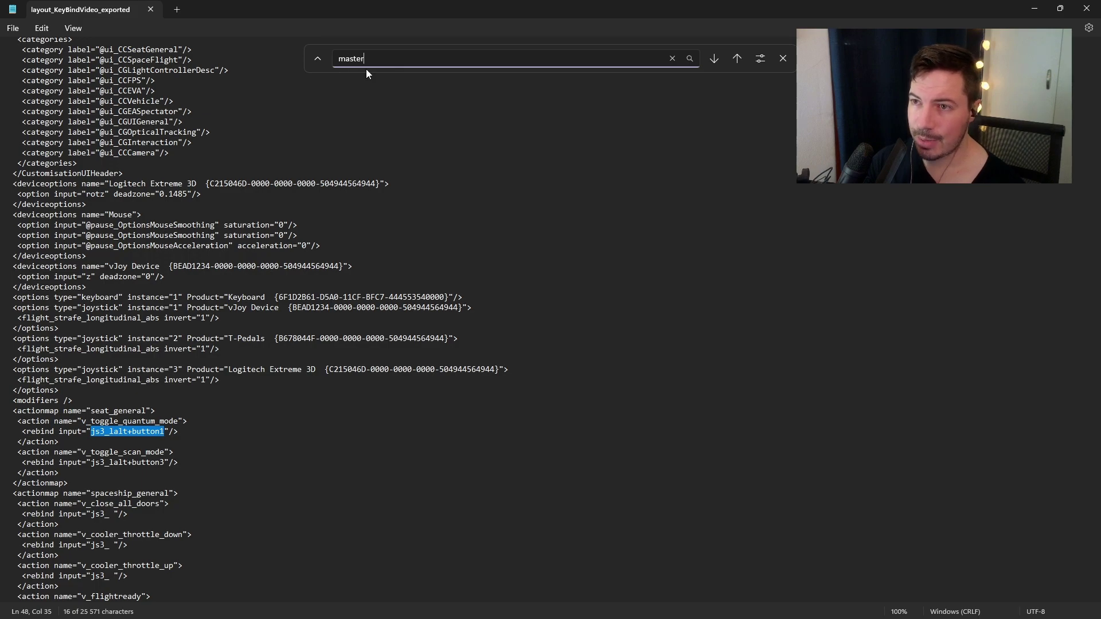
Paste js3_lalt+button1 before js3_button6 in v_master_mode_cycle's rebind line.
left_click(714, 58)
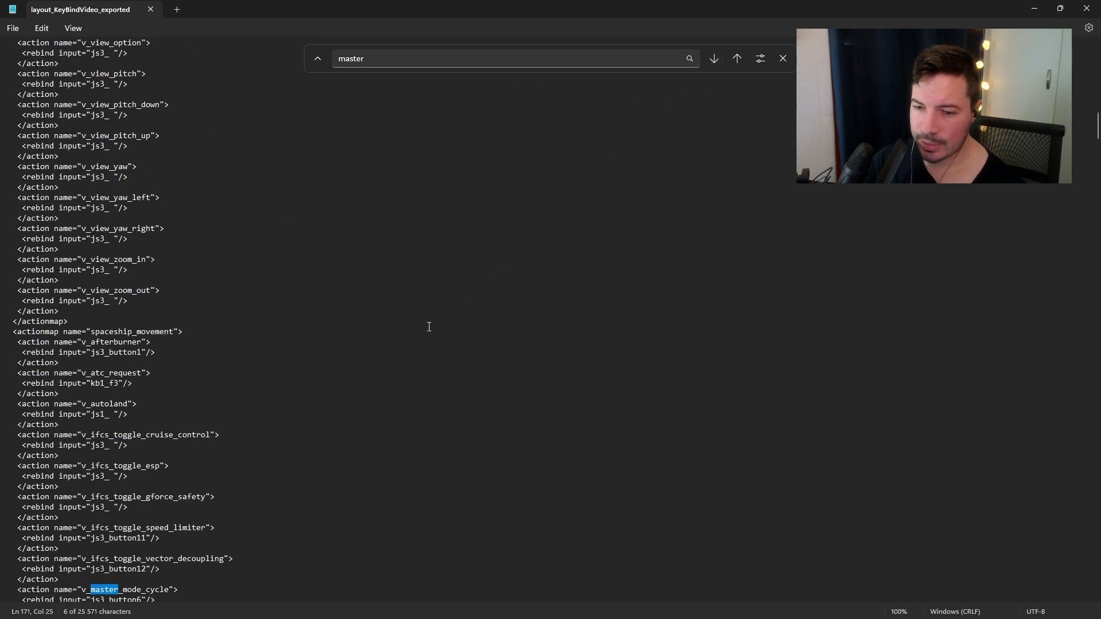
scroll(407, 356, "down", 3)
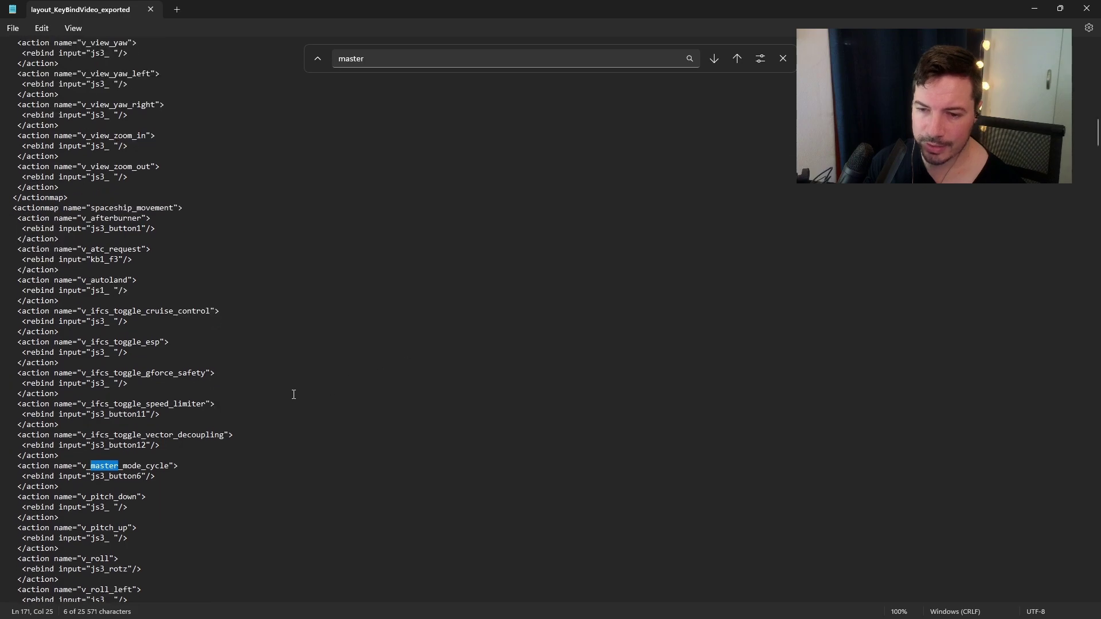
scroll(276, 394, "down", 4)
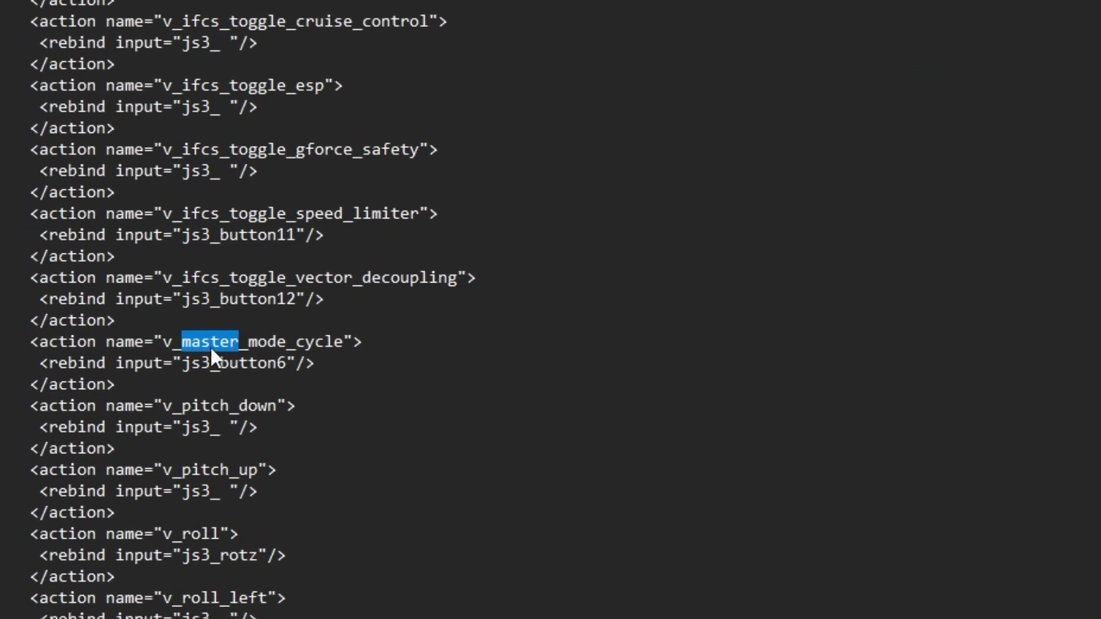
left_click(183, 365)
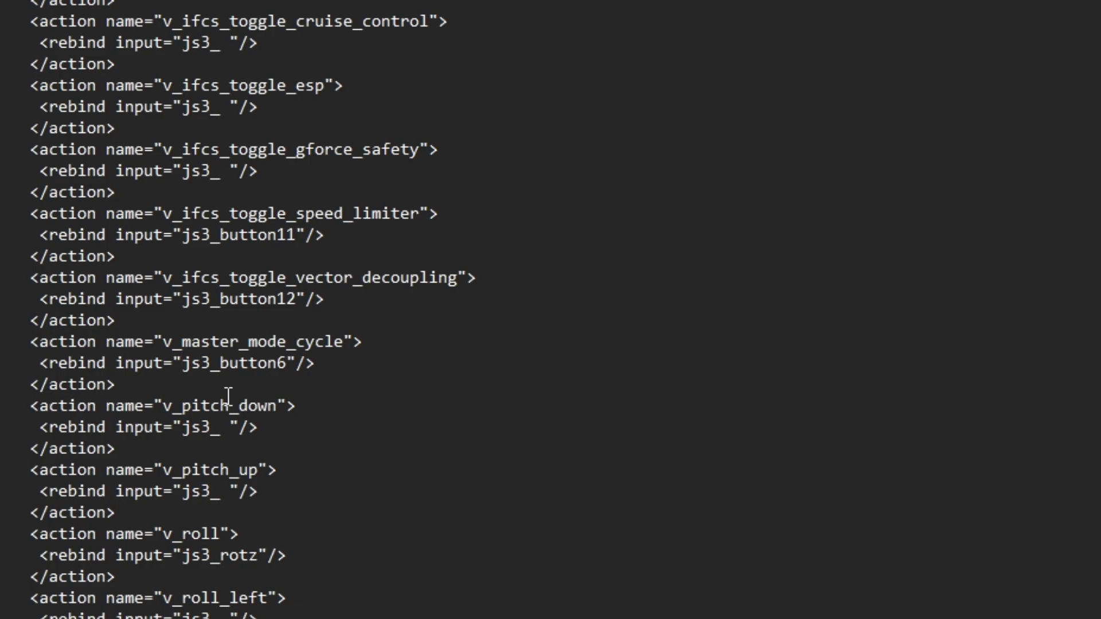
key("ctrl+v")
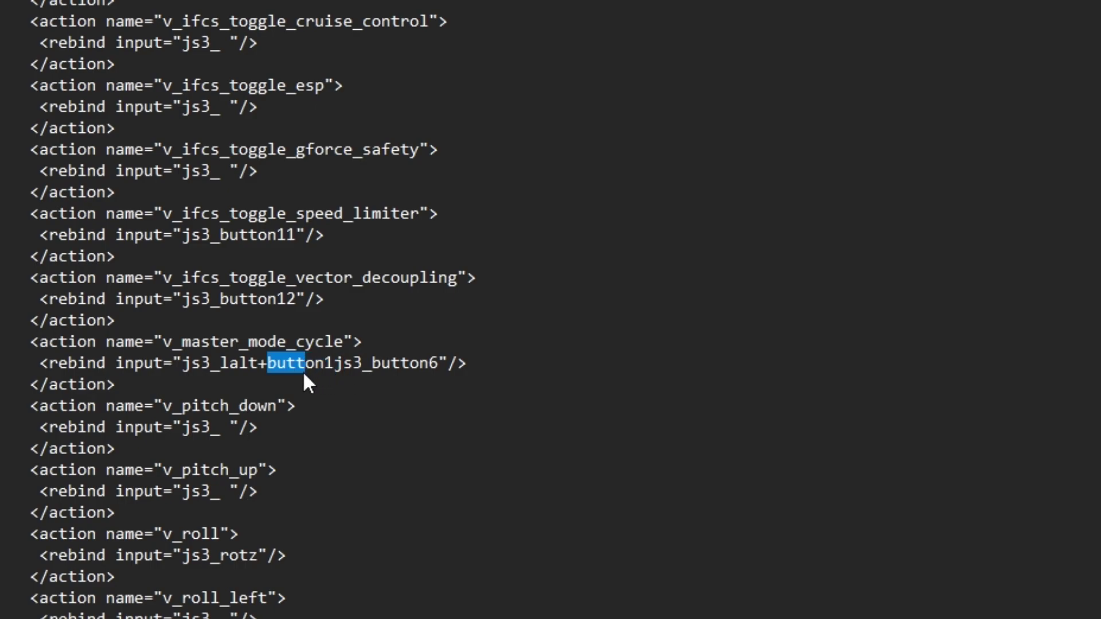
Trim the extra button1js3_ text so v_master_mode_cycle's rebind reads js3_lalt+button6.
left_click_drag(372, 369, 437, 362)
right_click(416, 364)
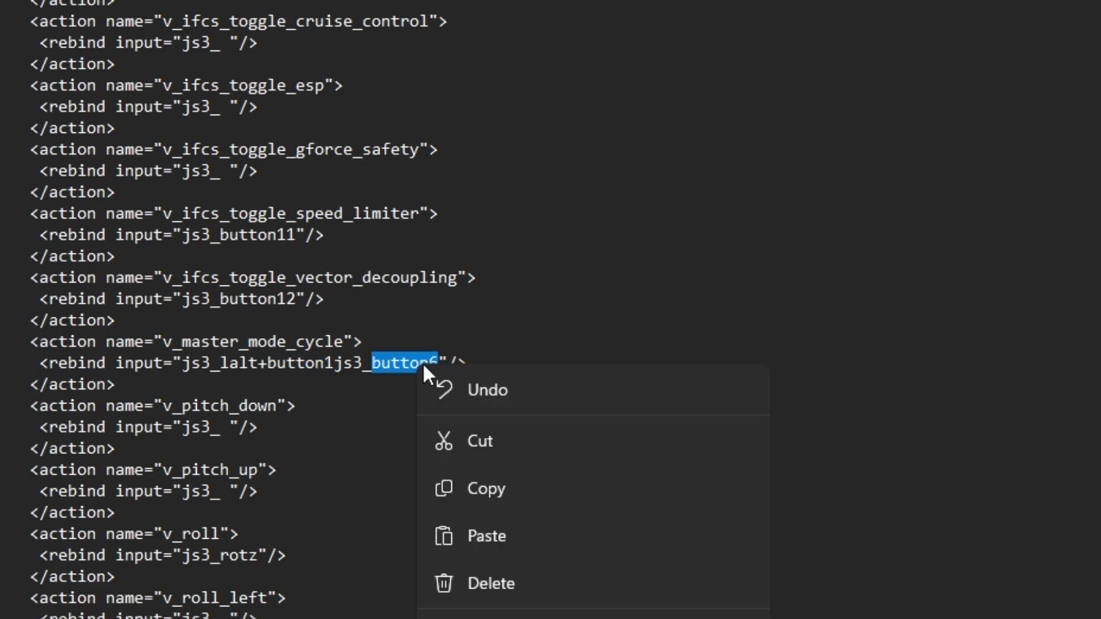
left_click(502, 447)
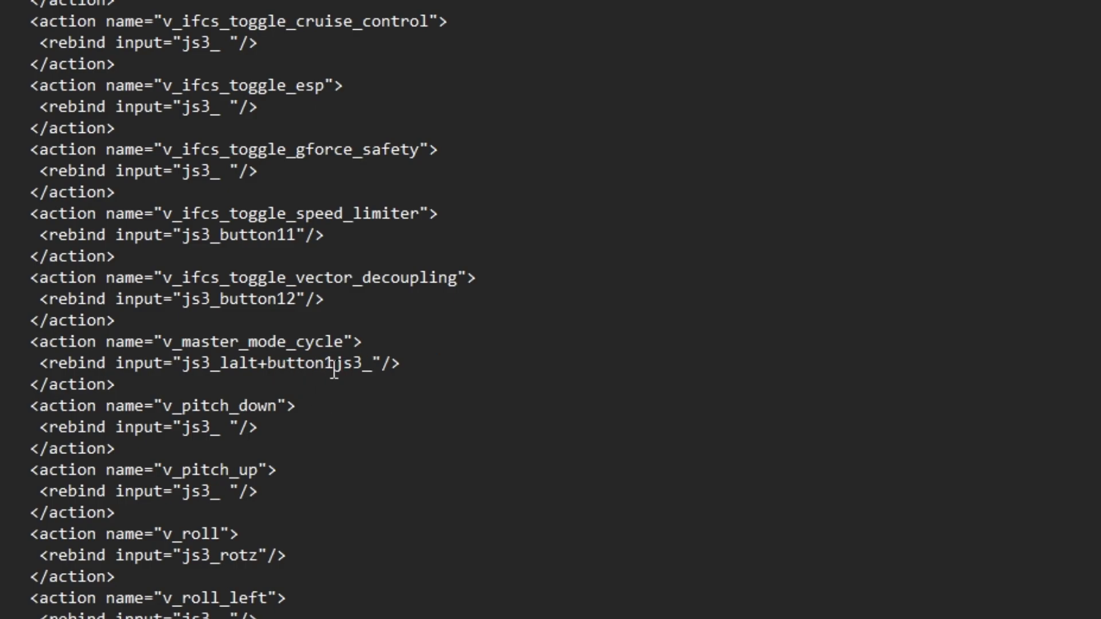
left_click_drag(333, 367, 362, 367)
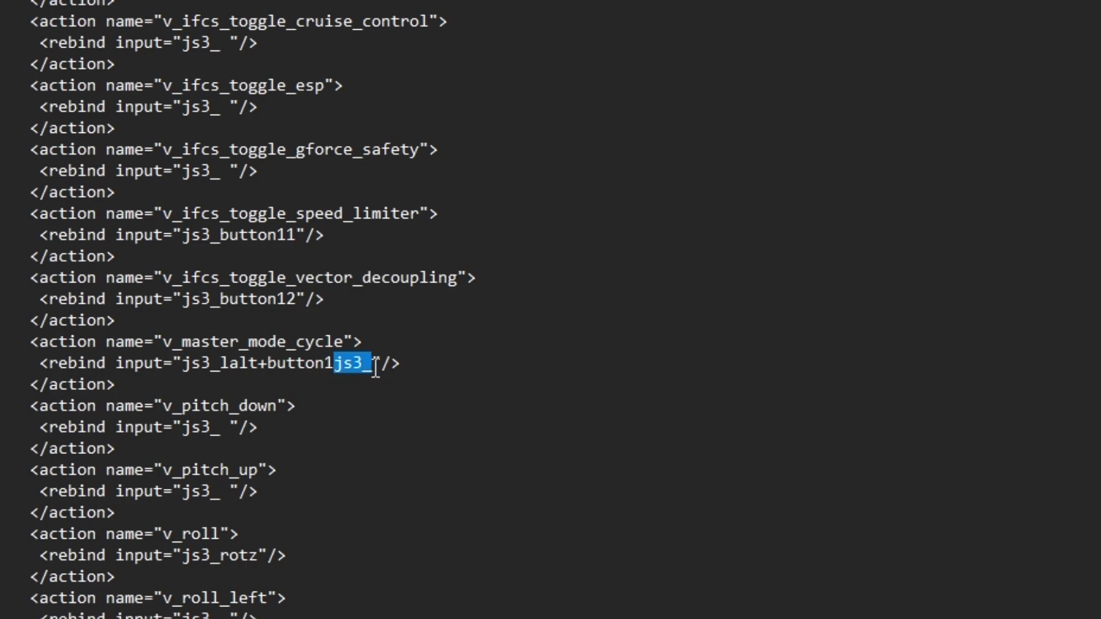
key("BackSpace")
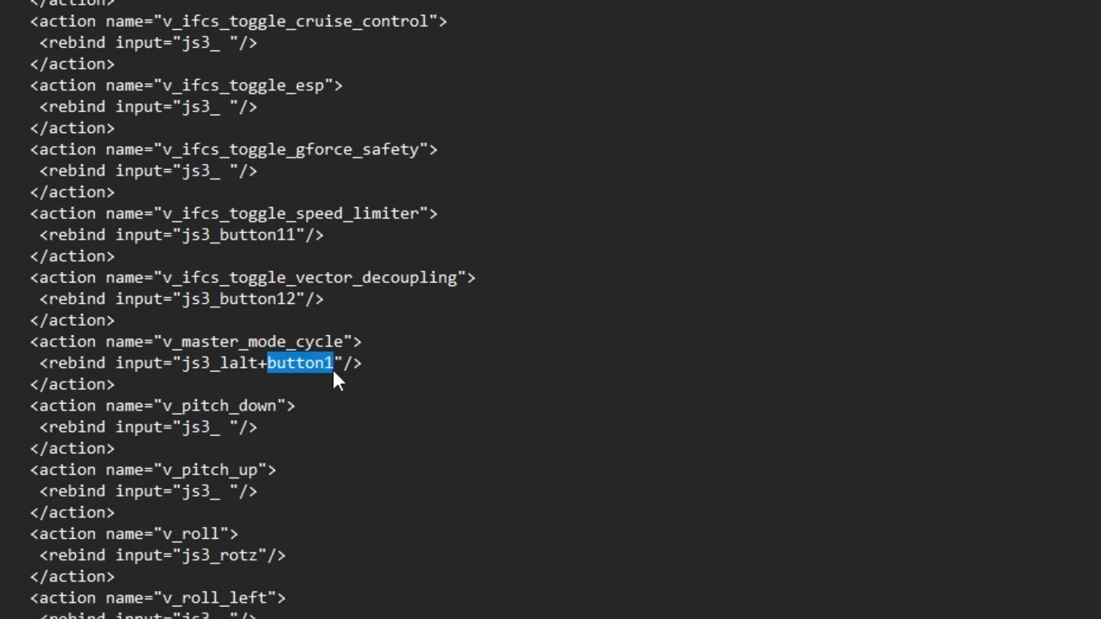
type("button6")
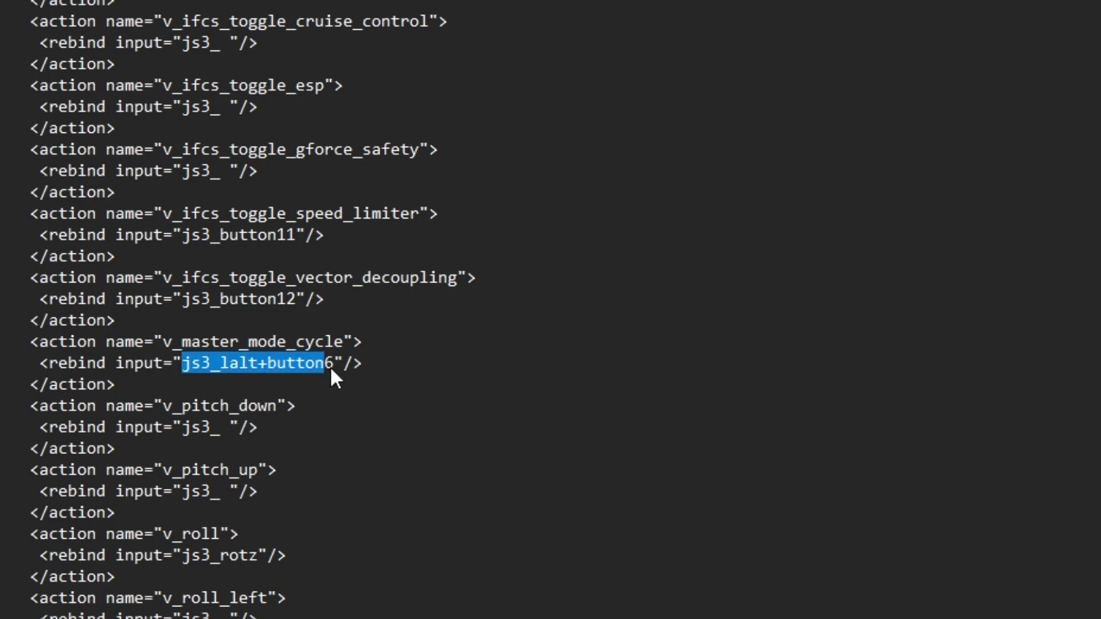
left_click_drag(333, 369, 337, 369)
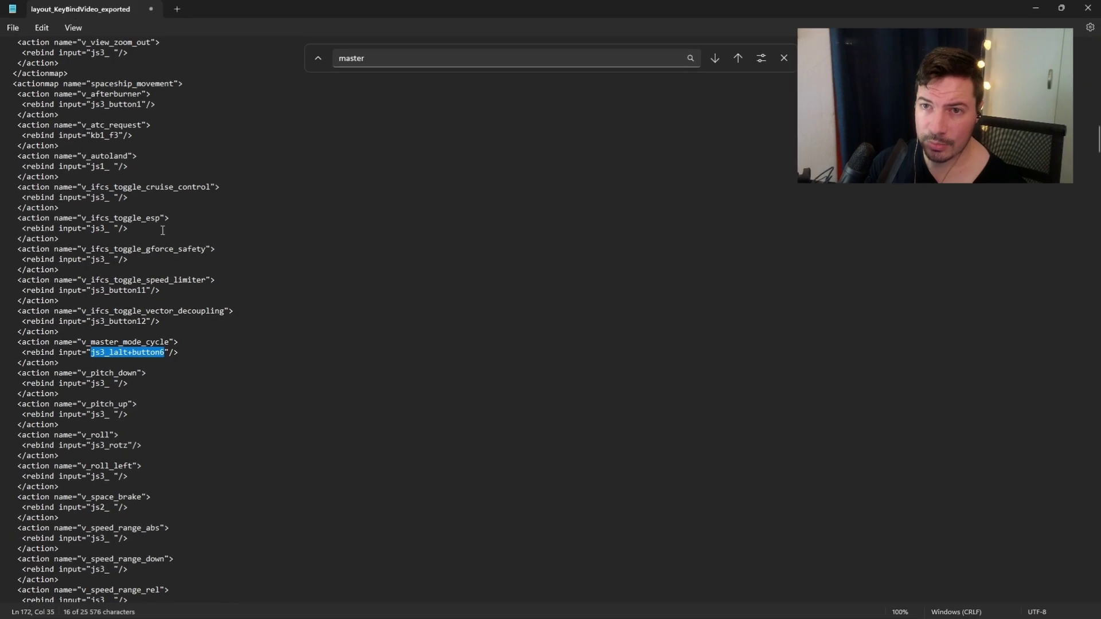
Save the edited keybinding file and close Notepad.
left_click(12, 28)
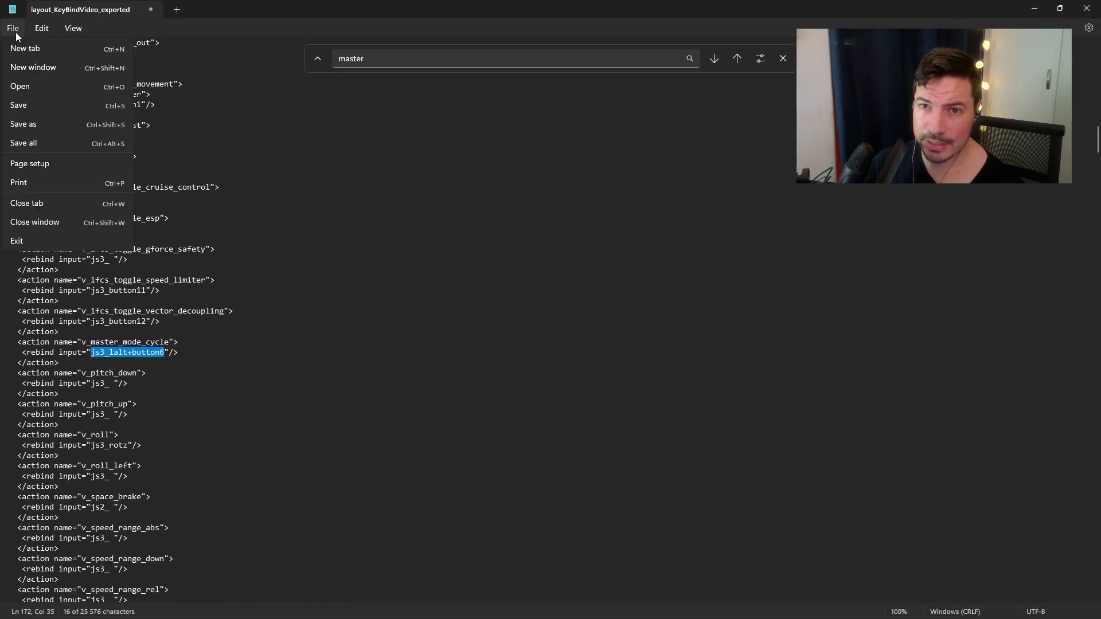
left_click(32, 106)
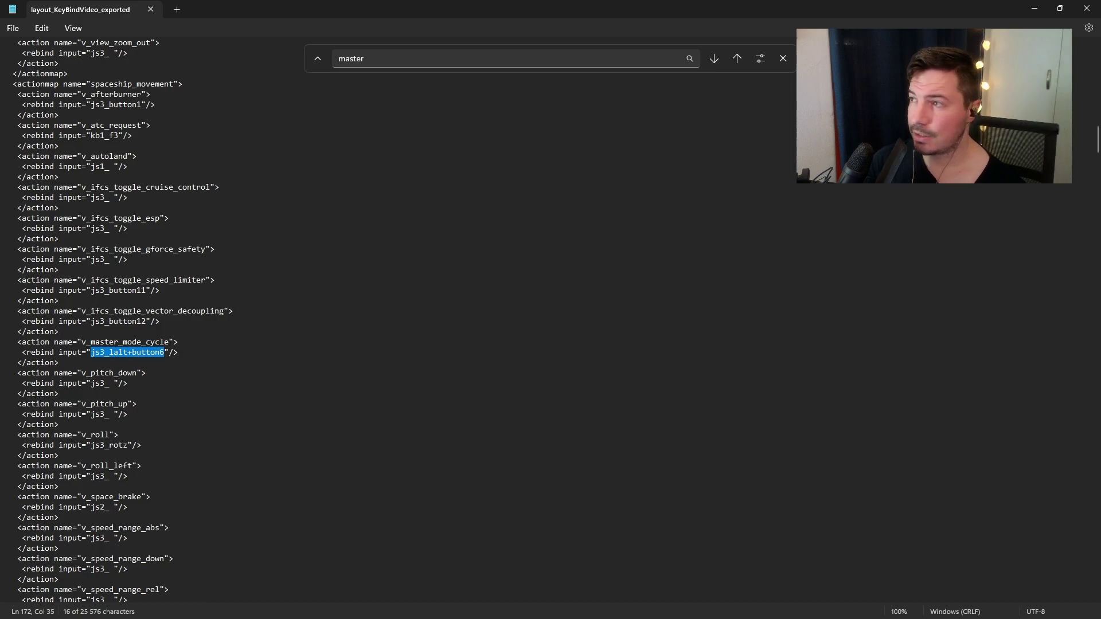
left_click(1087, 8)
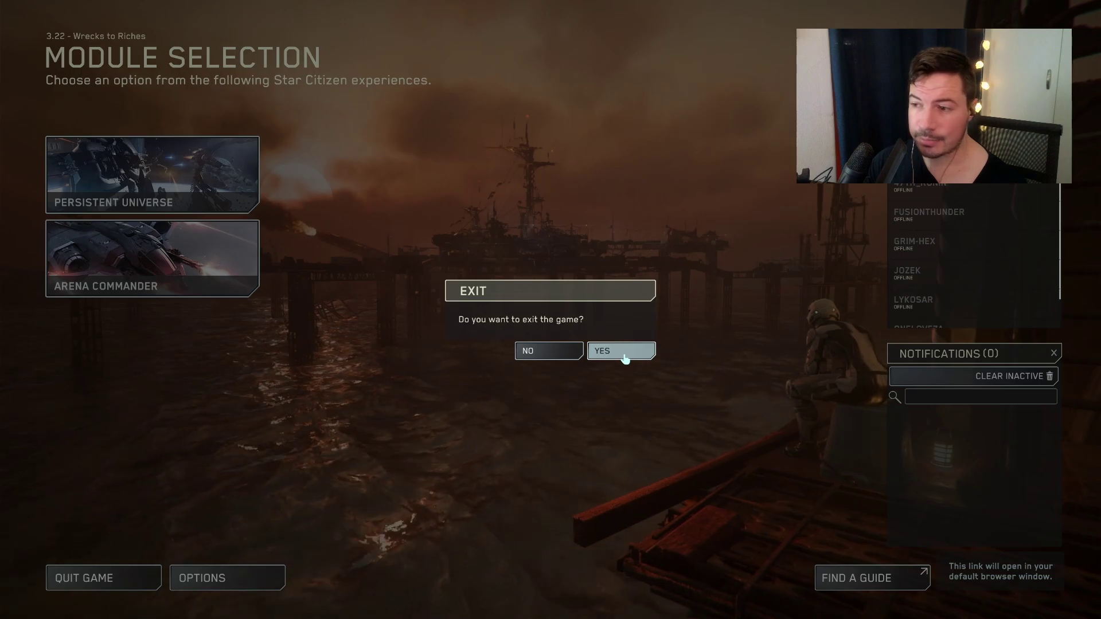
Dismiss the exit prompt and bring up the Options keybinding categories list.
left_click(624, 353)
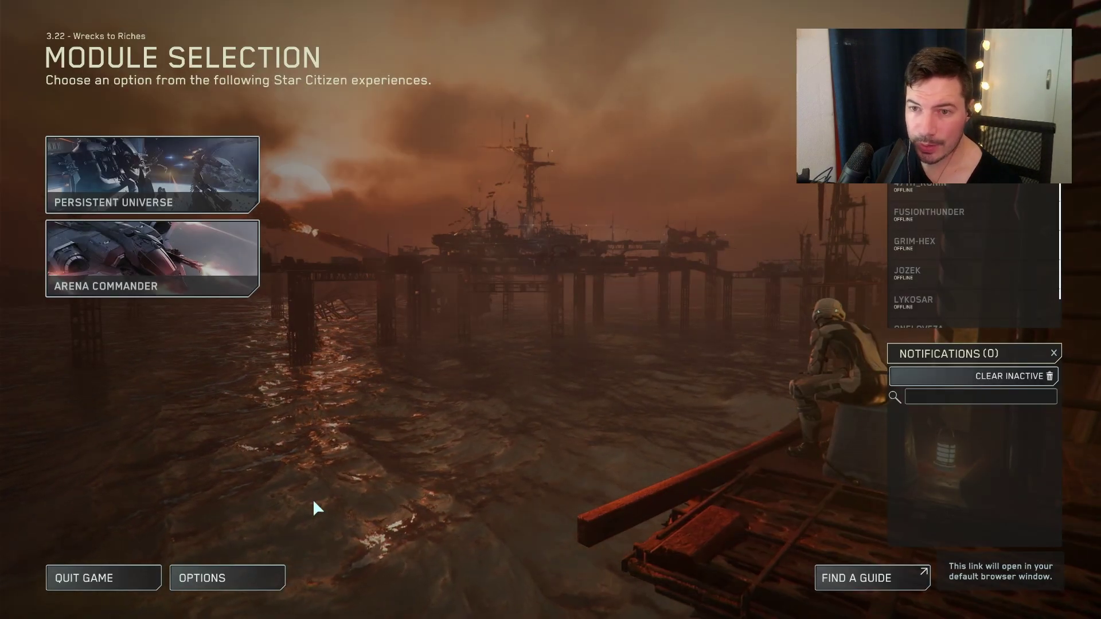
left_click(238, 584)
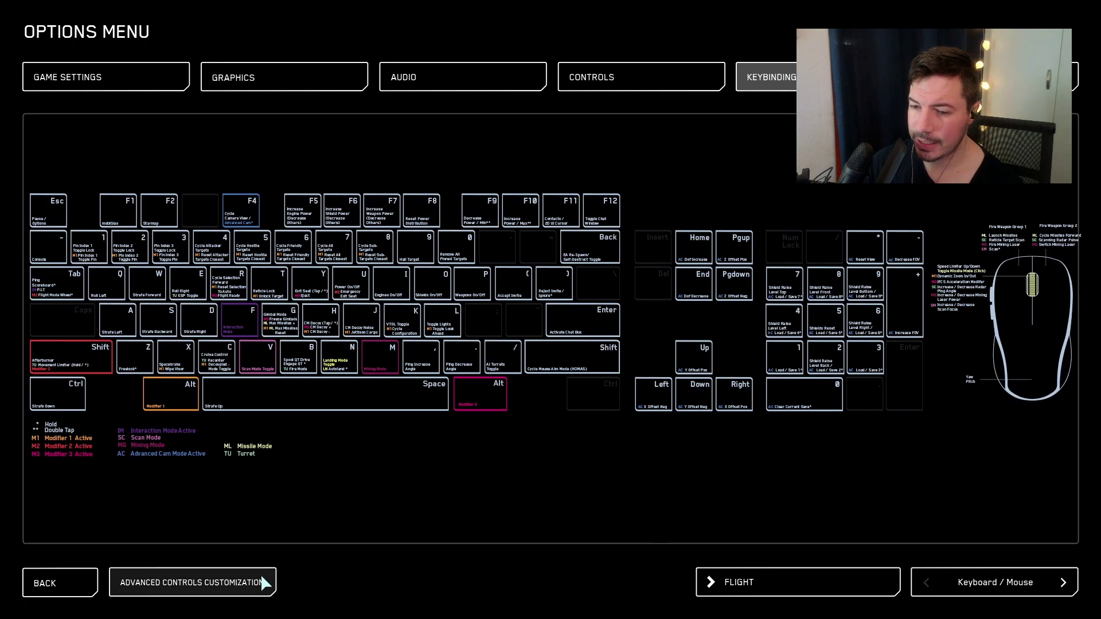
left_click(249, 583)
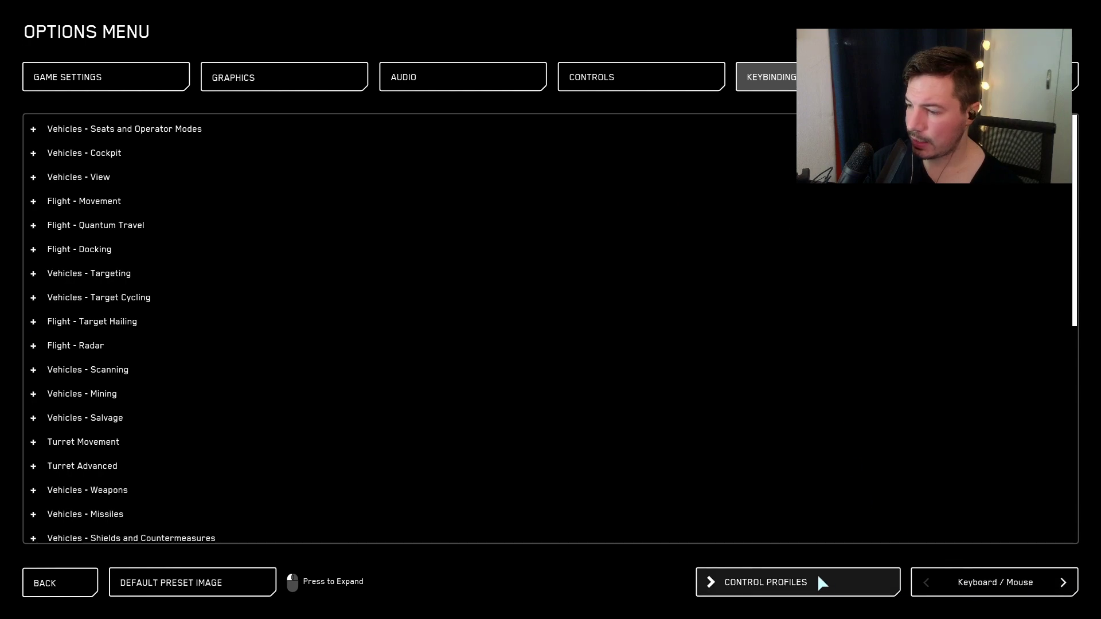
Choose the KeyBindVideo control profile and map all three JoyStick profiles to 1: vJoy Device.
left_click(729, 584)
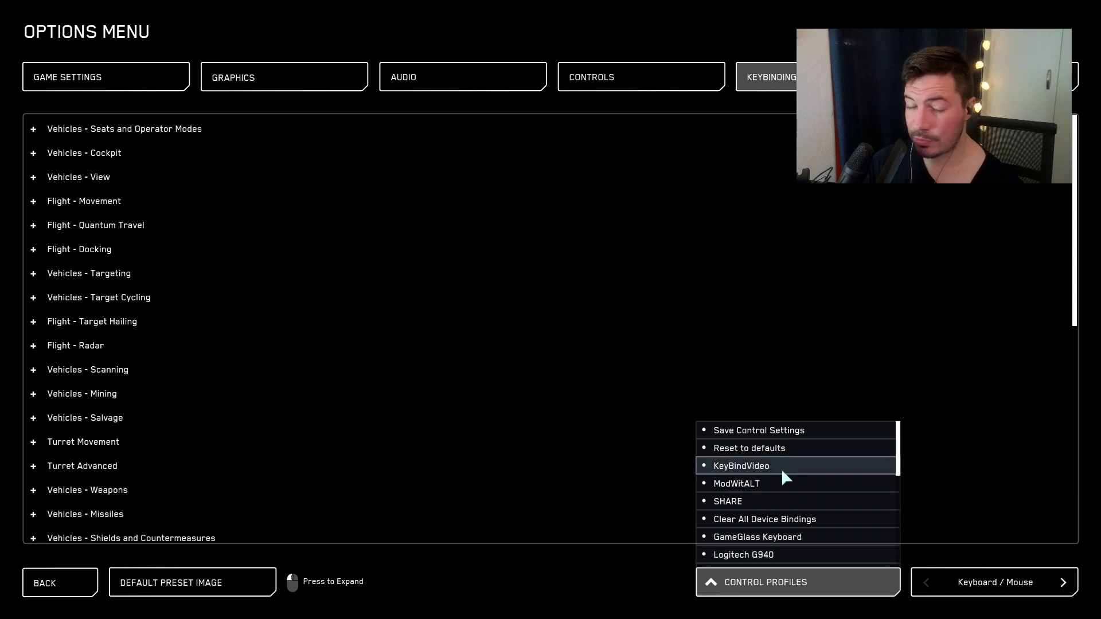
left_click(747, 469)
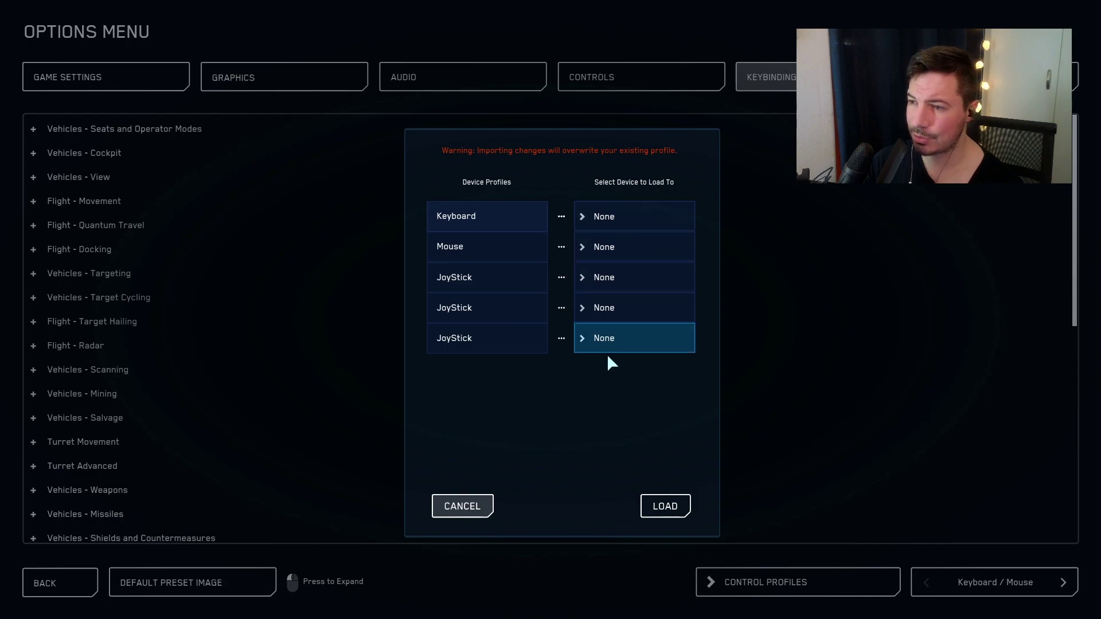
left_click(618, 277)
left_click(724, 307)
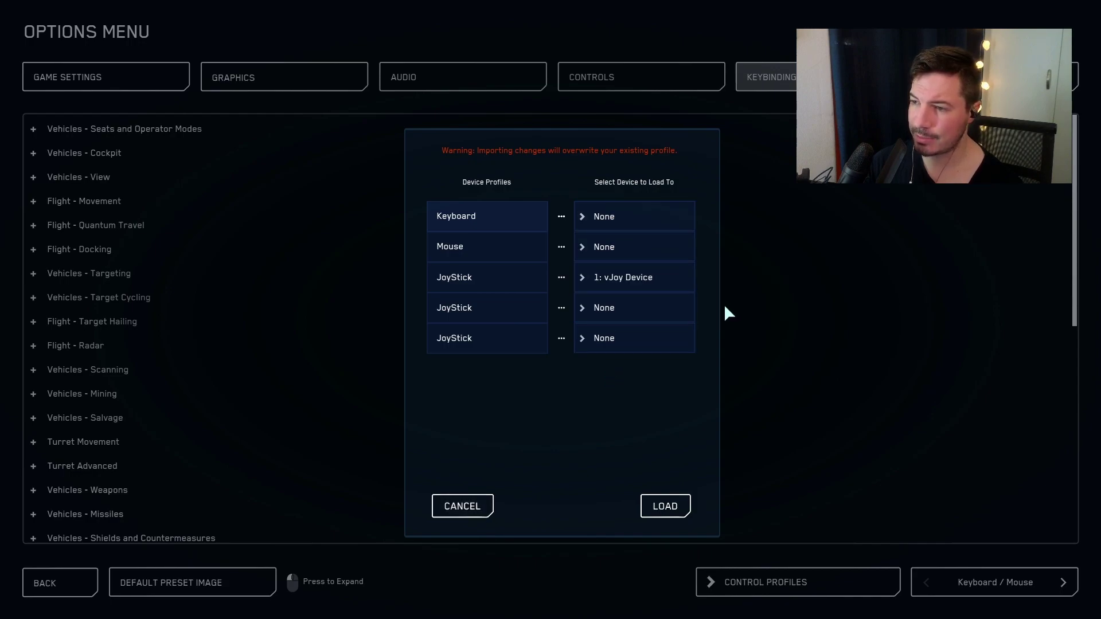
left_click(648, 314)
left_click(727, 338)
left_click(646, 339)
left_click(729, 368)
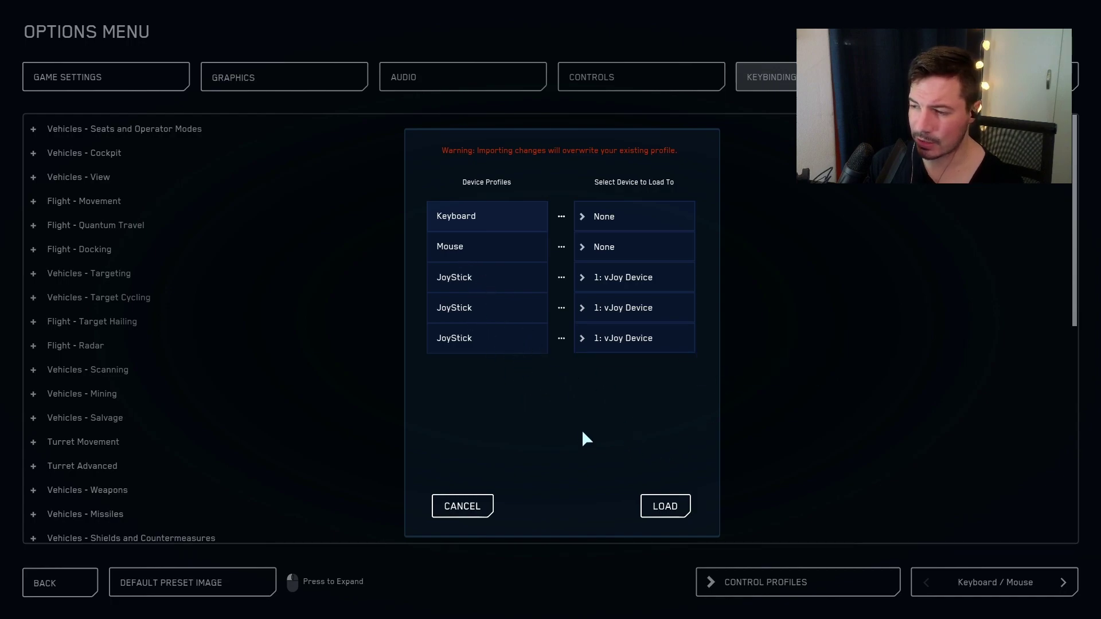
Load the KeyBindVideo profile and switch the bindings list to Joystick / HOTAS.
left_click(665, 508)
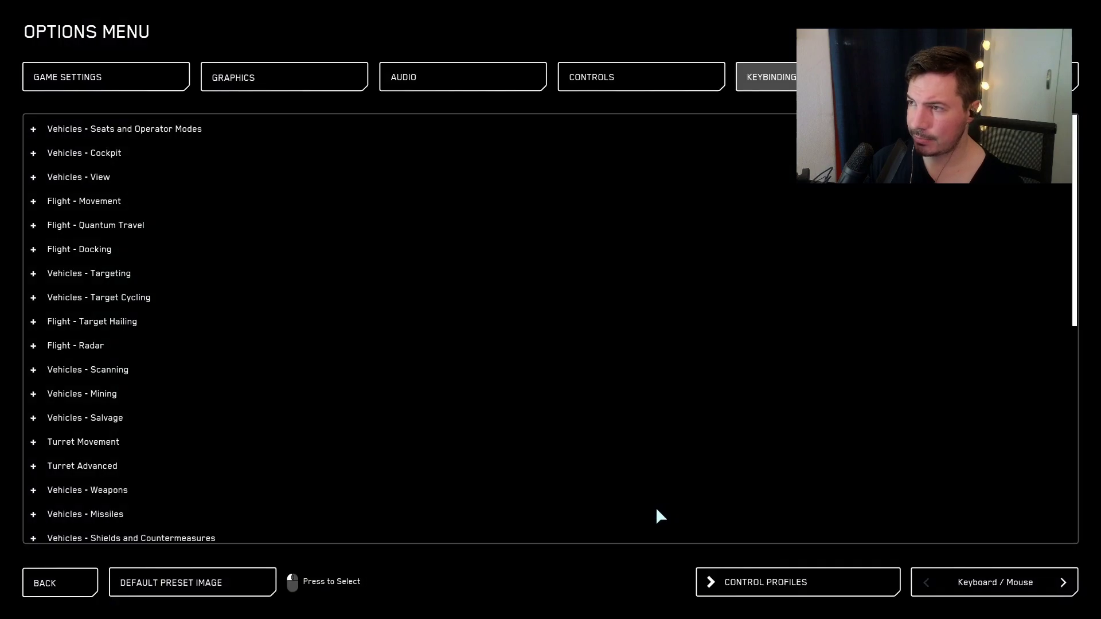
left_click(1063, 583)
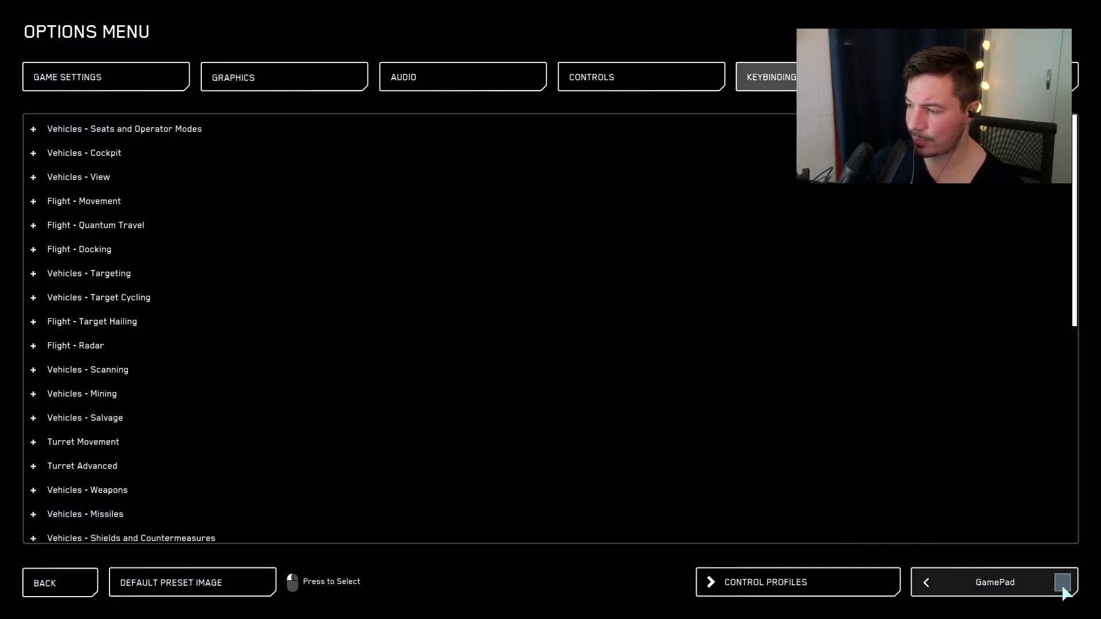
left_click(1063, 582)
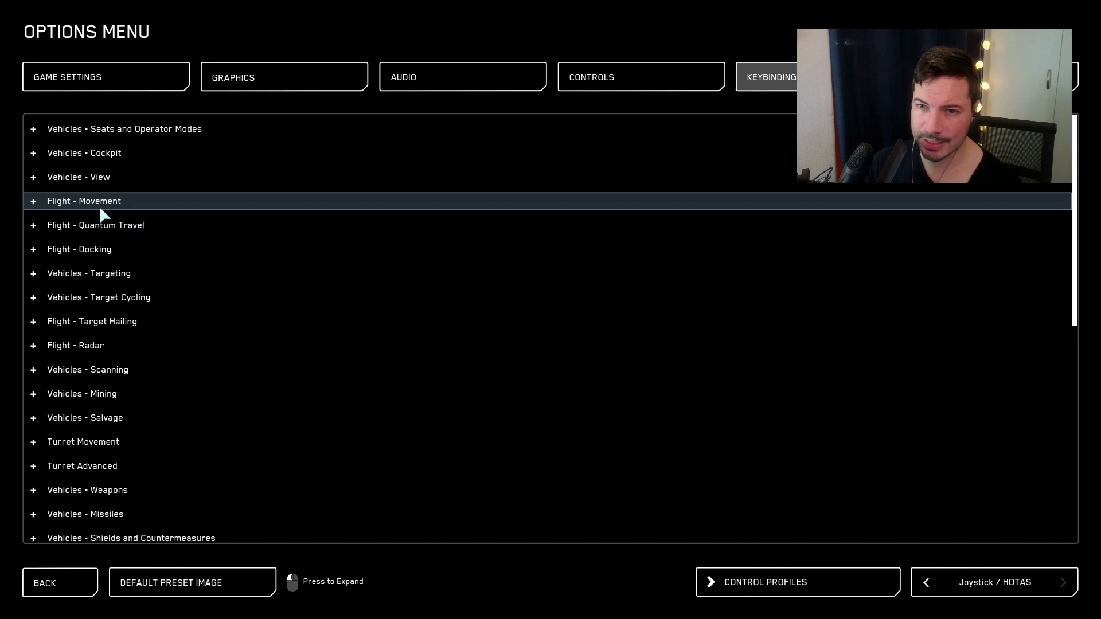
Check that Cycle Master Mode under Flight - Movement reads lalt + Button 6 (Input 3).
left_click(33, 202)
scroll(239, 446, "down", 5)
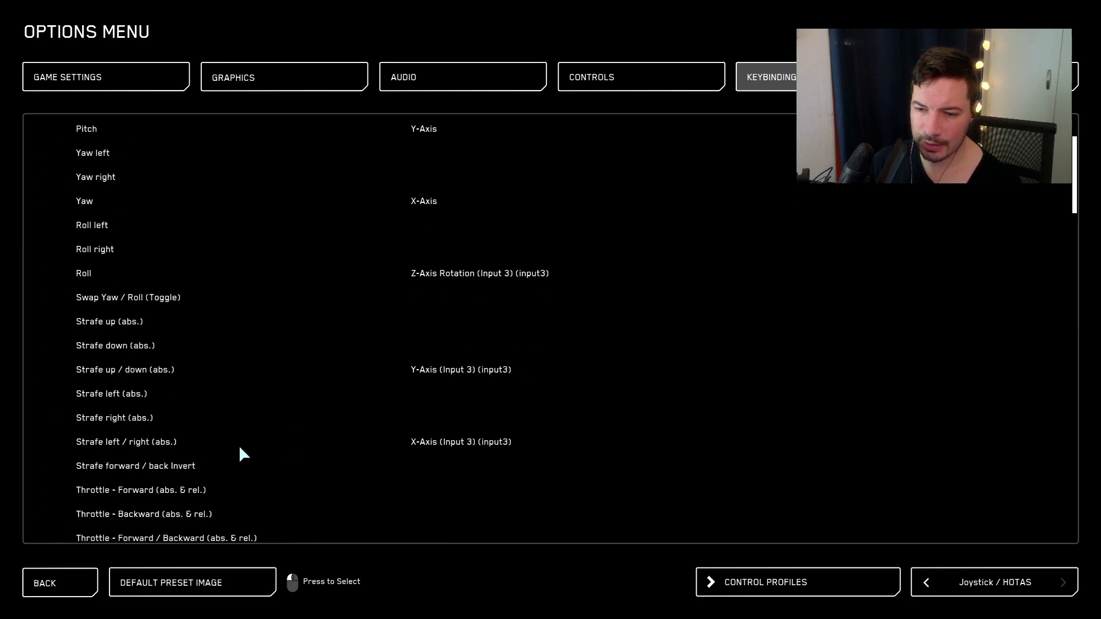
scroll(239, 447, "down", 8)
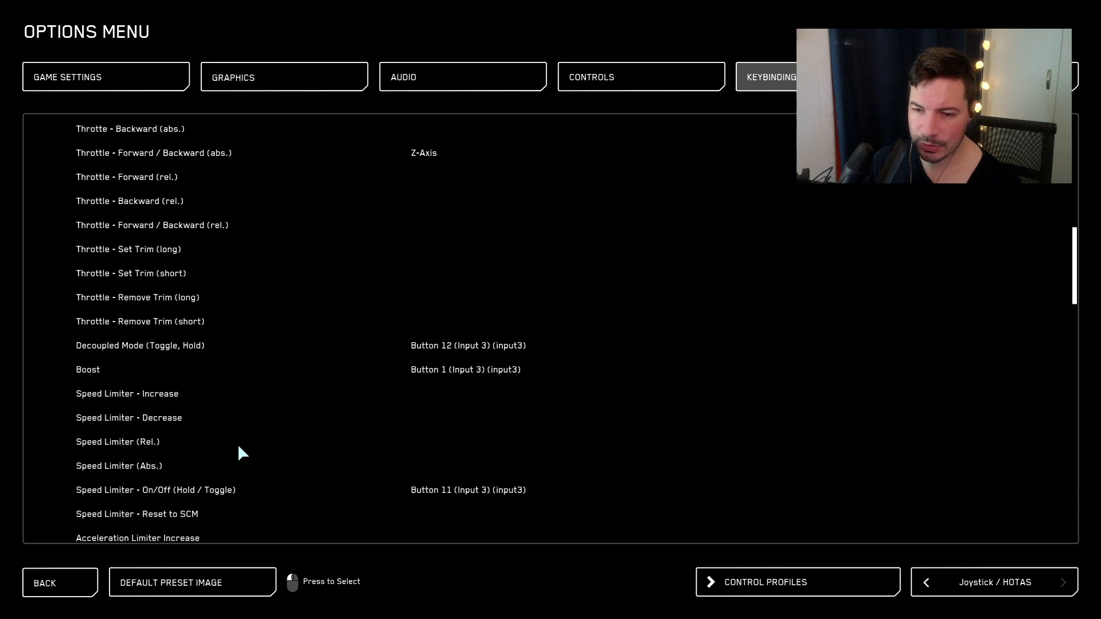
scroll(239, 446, "down", 4)
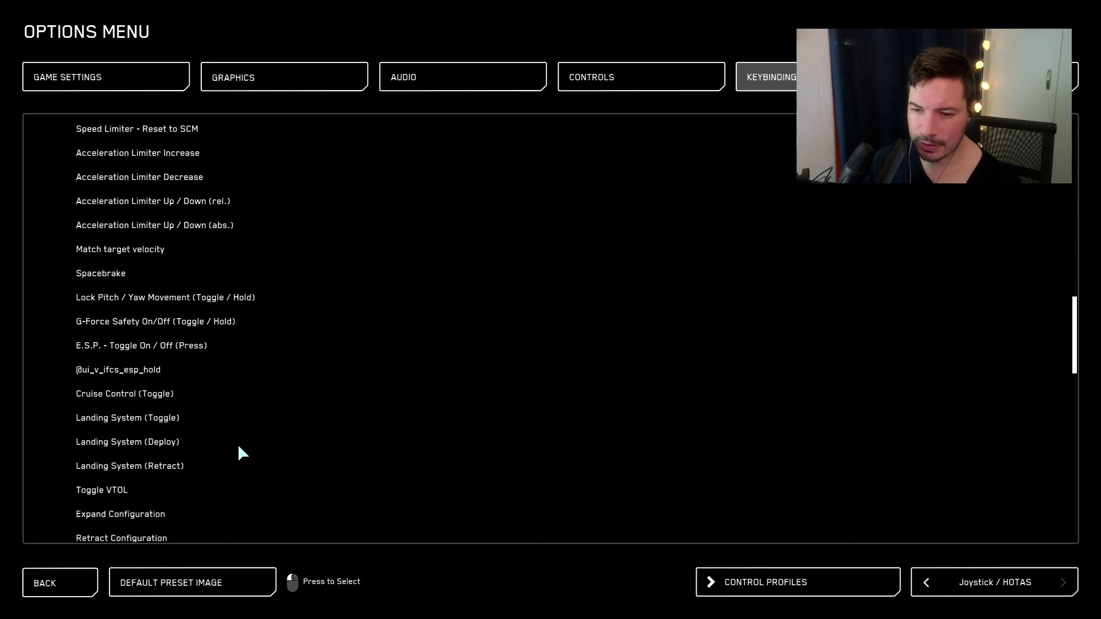
scroll(165, 452, "down", 3)
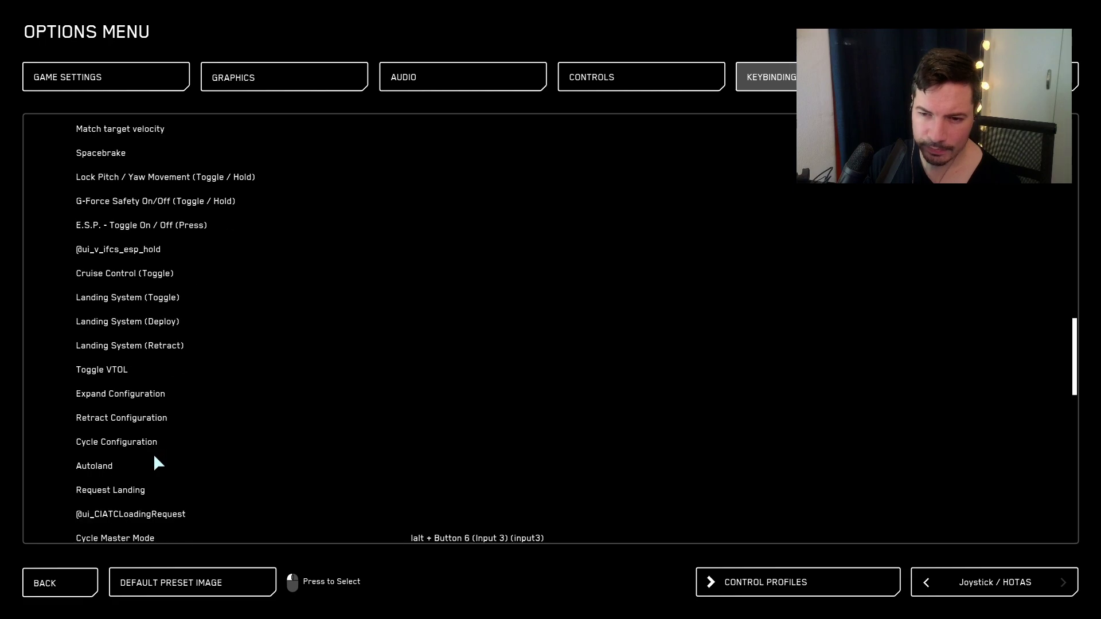
scroll(135, 445, "down", 3)
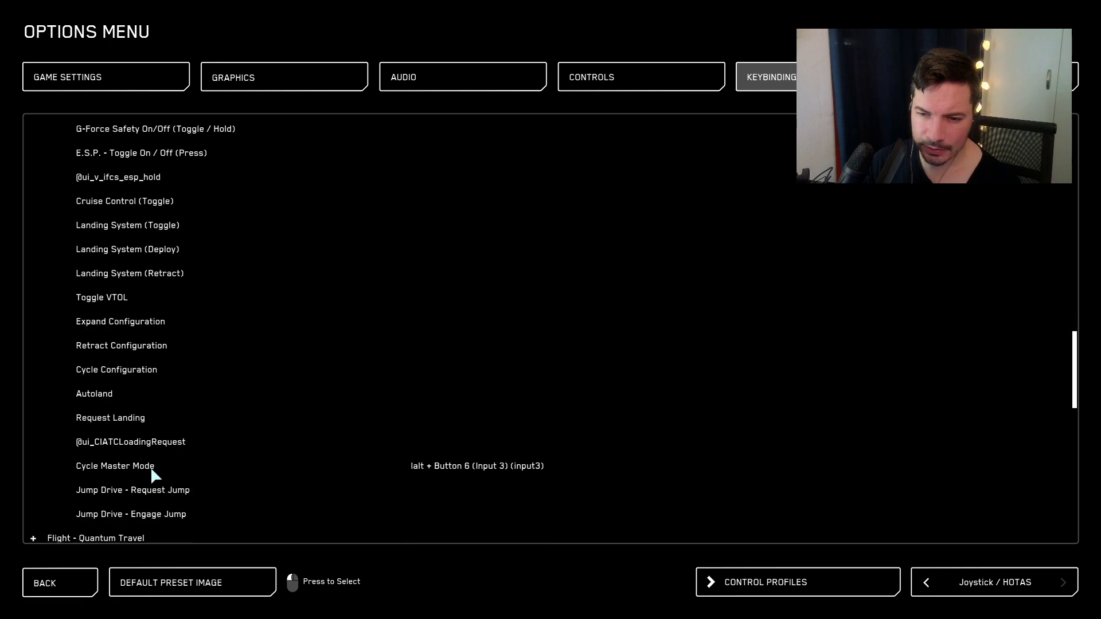
left_click(412, 467)
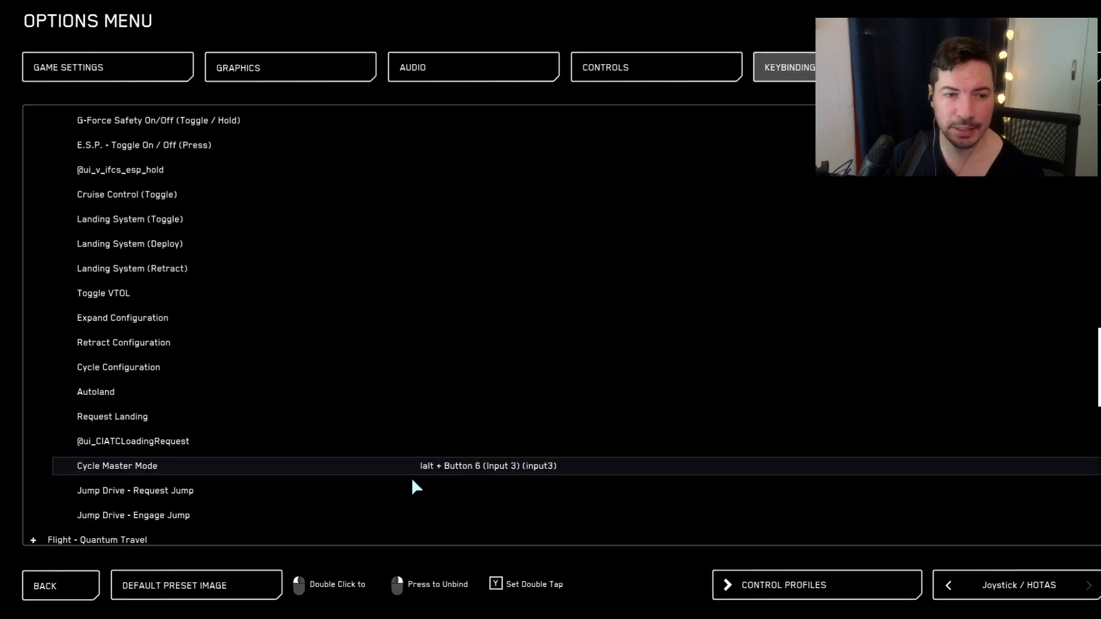